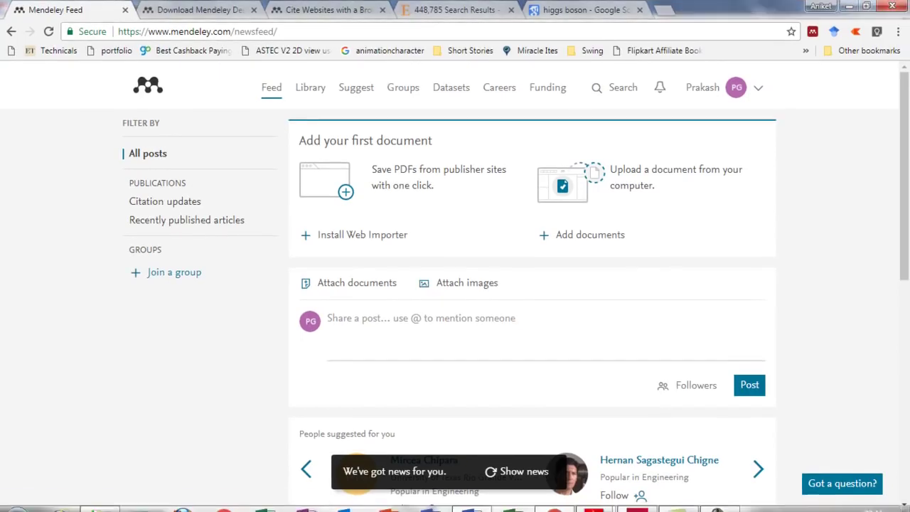
Scroll through pages 1093–1102 and the references of the heat and mass transfer paper, then minimize Adobe Reader.
{"action": "left_click", "coordinate": [648, 458]}
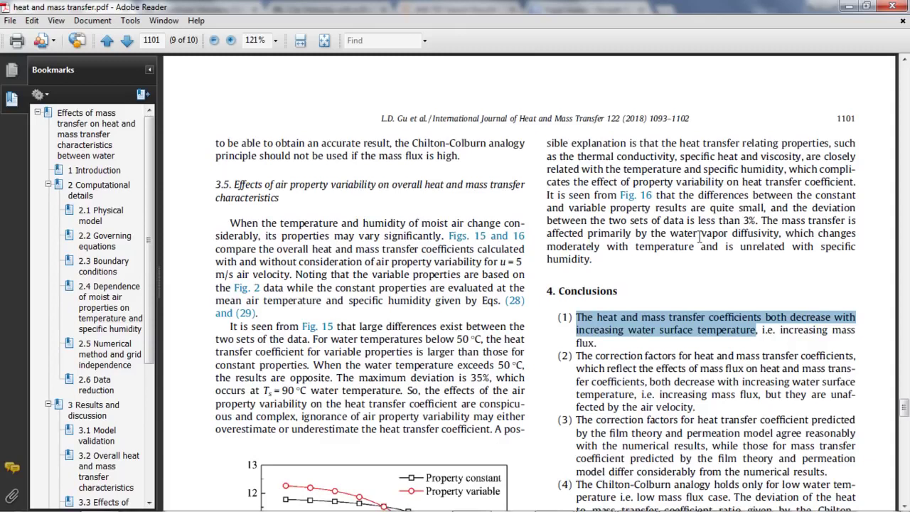
{"action": "left_click", "coordinate": [903, 400]}
{"action": "left_click_drag", "start_coordinate": [905, 404], "coordinate": [906, 162]}
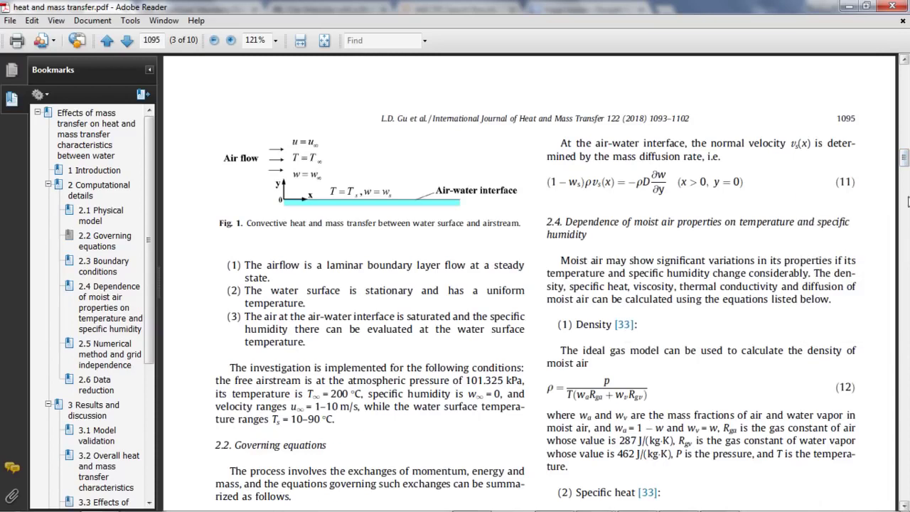
{"action": "left_click_drag", "start_coordinate": [905, 160], "coordinate": [905, 490]}
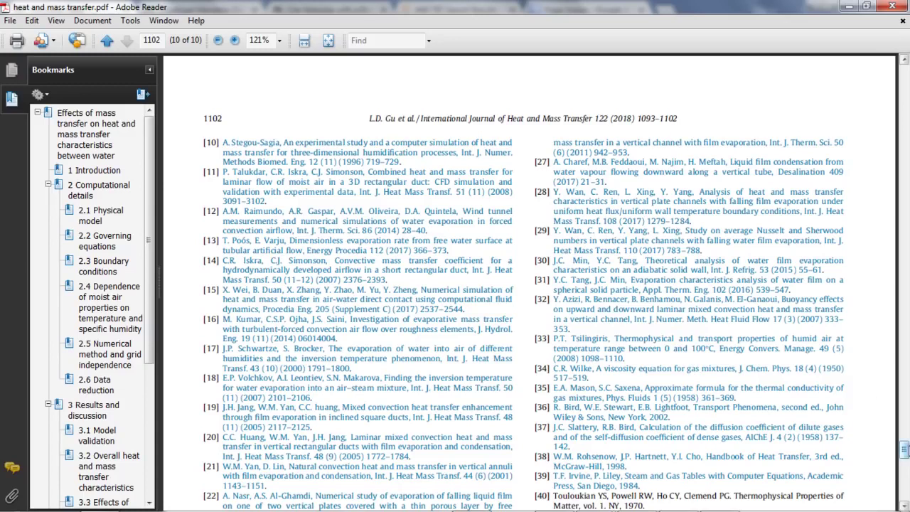
{"action": "left_click_drag", "start_coordinate": [905, 449], "coordinate": [905, 366]}
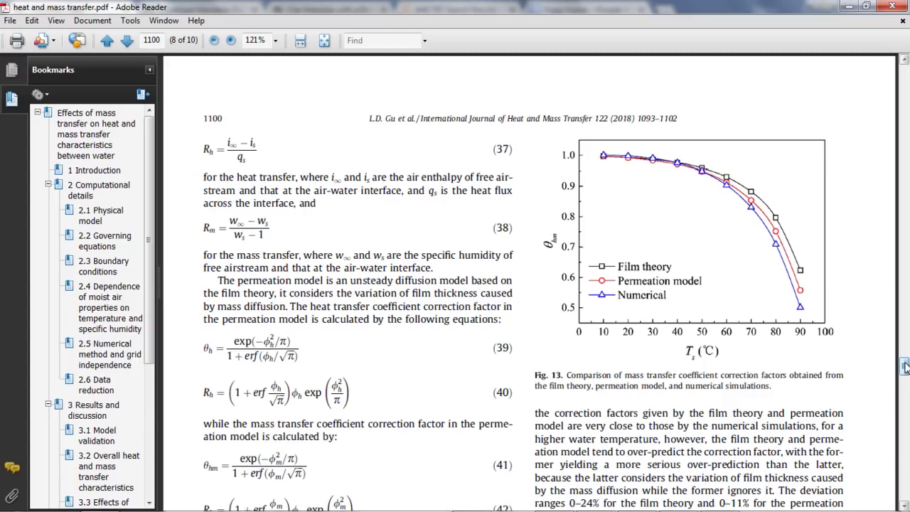
{"action": "left_click_drag", "start_coordinate": [905, 366], "coordinate": [905, 476]}
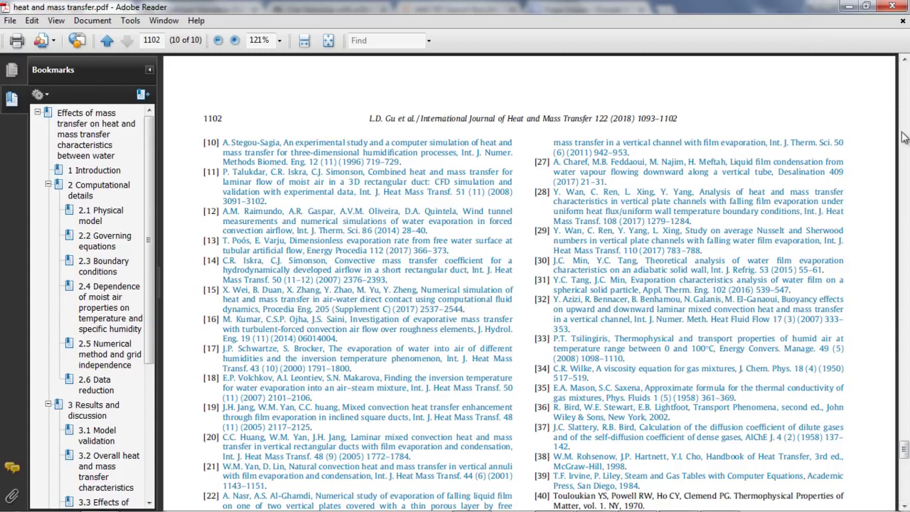
{"action": "left_click_drag", "start_coordinate": [903, 449], "coordinate": [897, 93]}
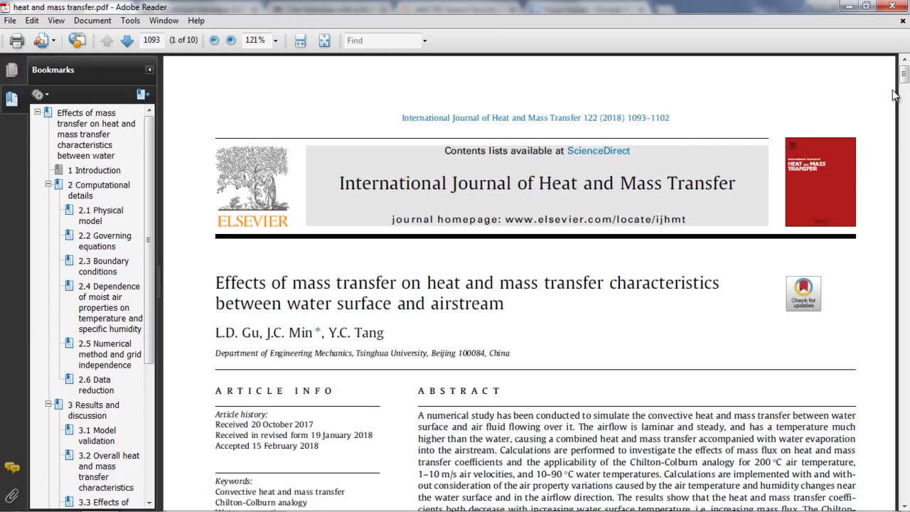
{"action": "left_click_drag", "start_coordinate": [904, 74], "coordinate": [905, 442]}
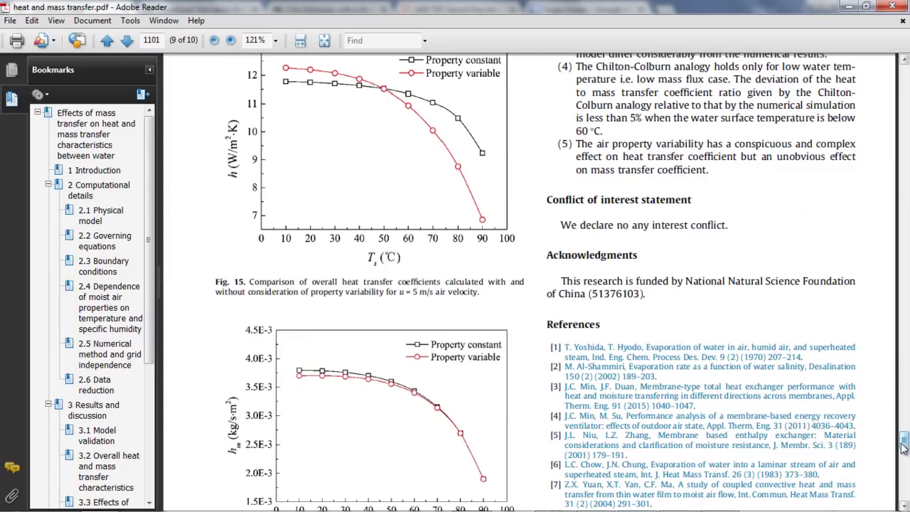
{"action": "left_click", "coordinate": [849, 5]}
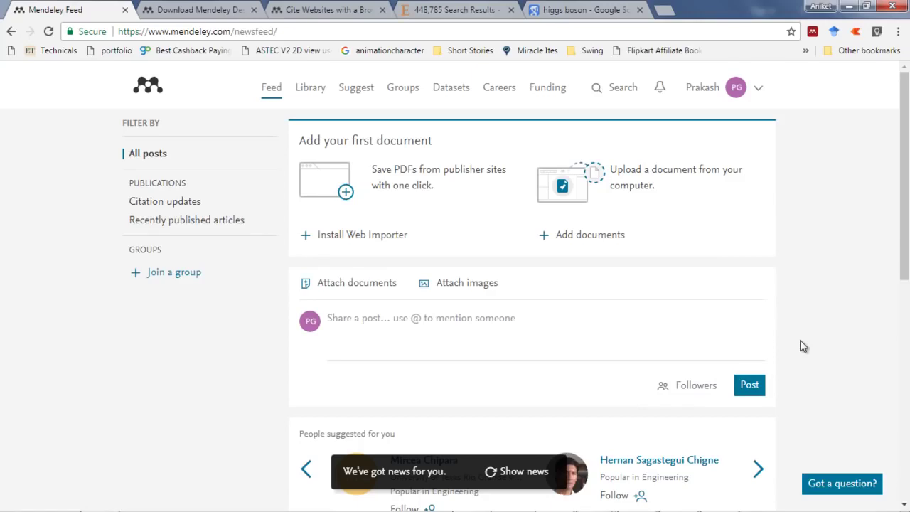
Bring up Mendeley Desktop briefly, then minimize it to return to the browser.
{"action": "left_click", "coordinate": [167, 32]}
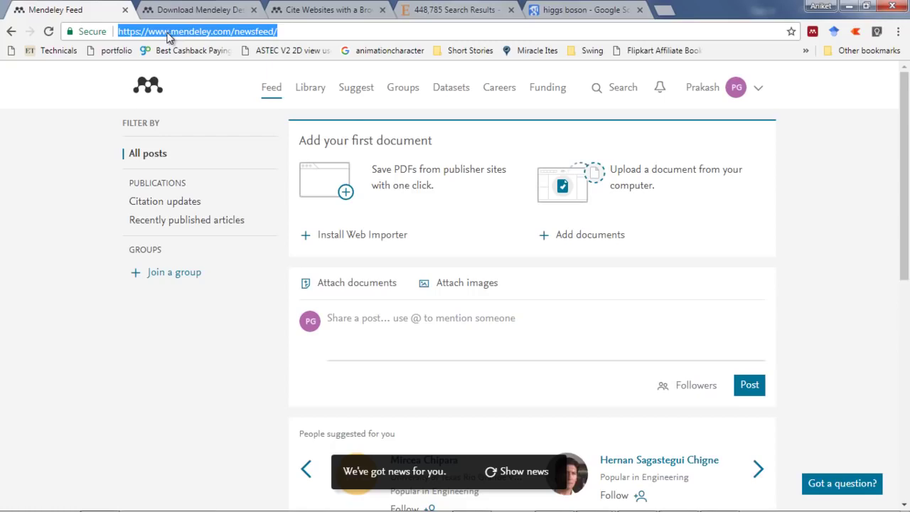
{"action": "mouse_move", "coordinate": [590, 509]}
{"action": "left_click", "coordinate": [637, 505]}
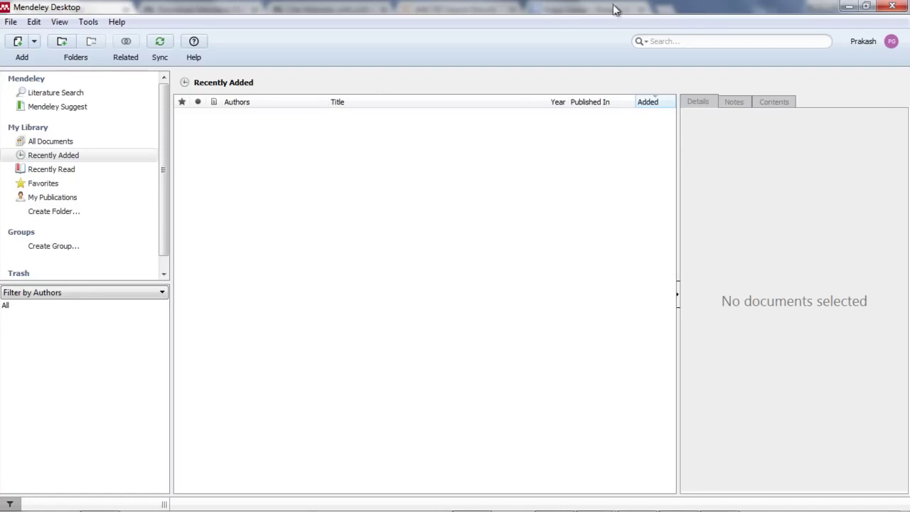
{"action": "left_click", "coordinate": [849, 6]}
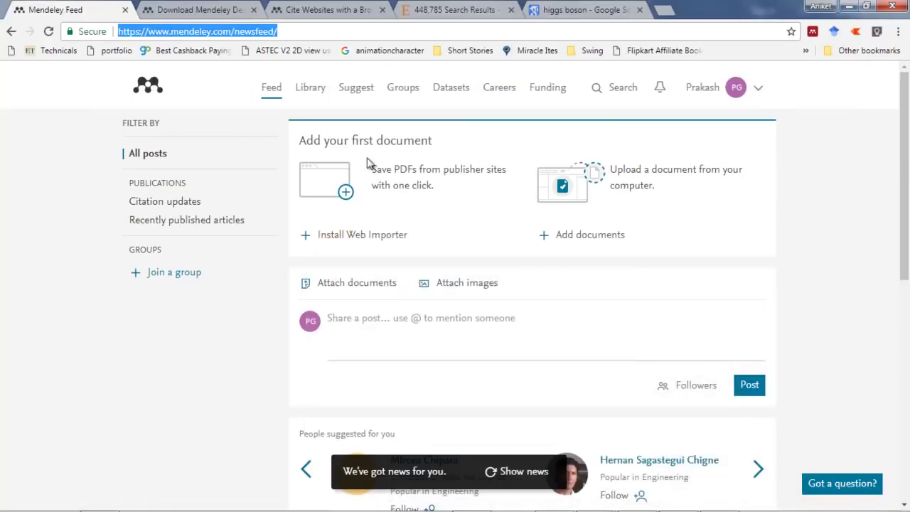
Reload the Mendeley home page and open the Web Importer page in a new tab.
{"action": "left_click", "coordinate": [909, 240]}
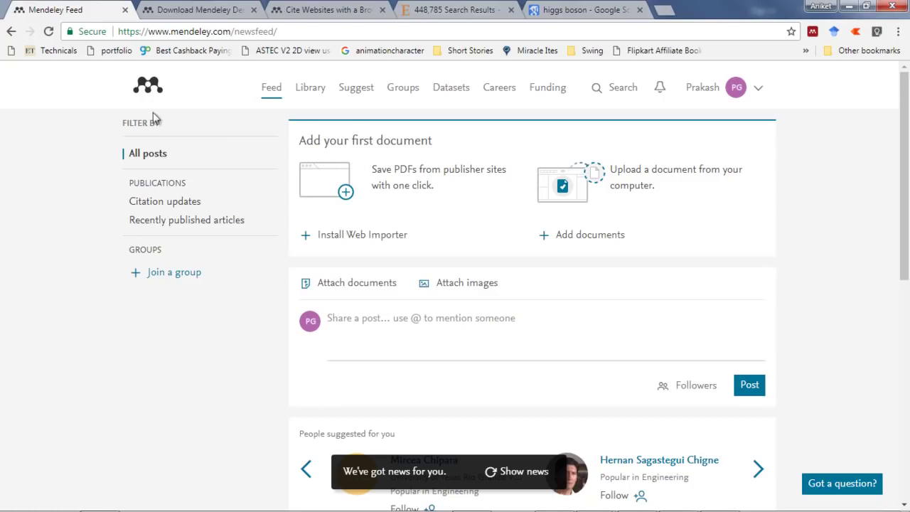
{"action": "left_click", "coordinate": [150, 85]}
{"action": "left_click", "coordinate": [396, 181]}
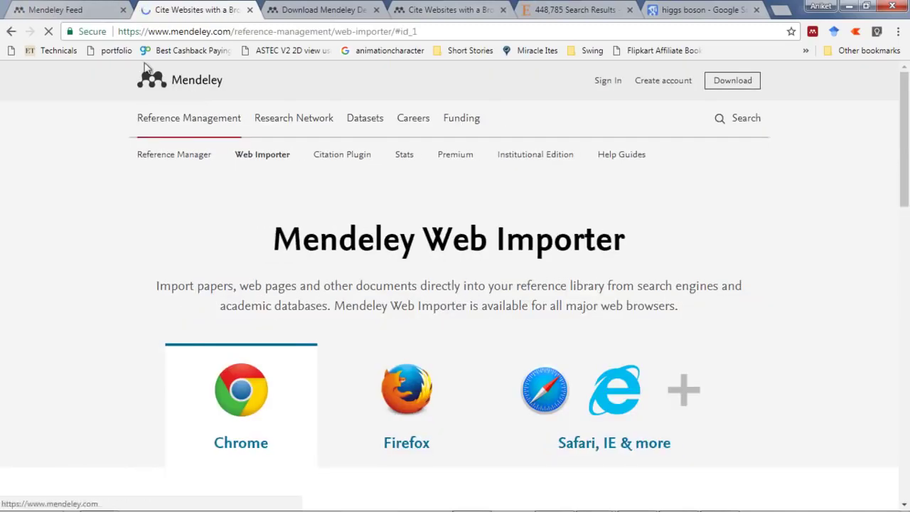
Choose the Chrome version on the Web Importer page and install the Mendeley Importer extension.
{"action": "left_click", "coordinate": [99, 8]}
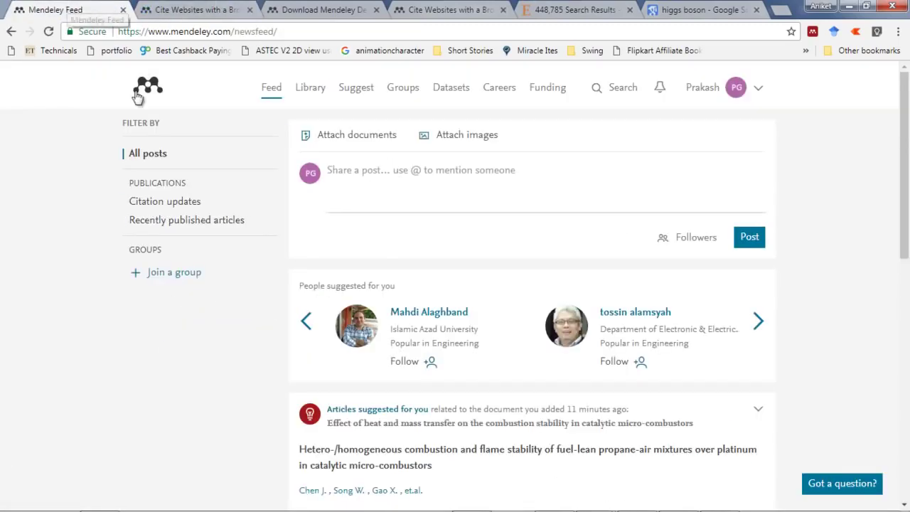
{"action": "left_click", "coordinate": [195, 10]}
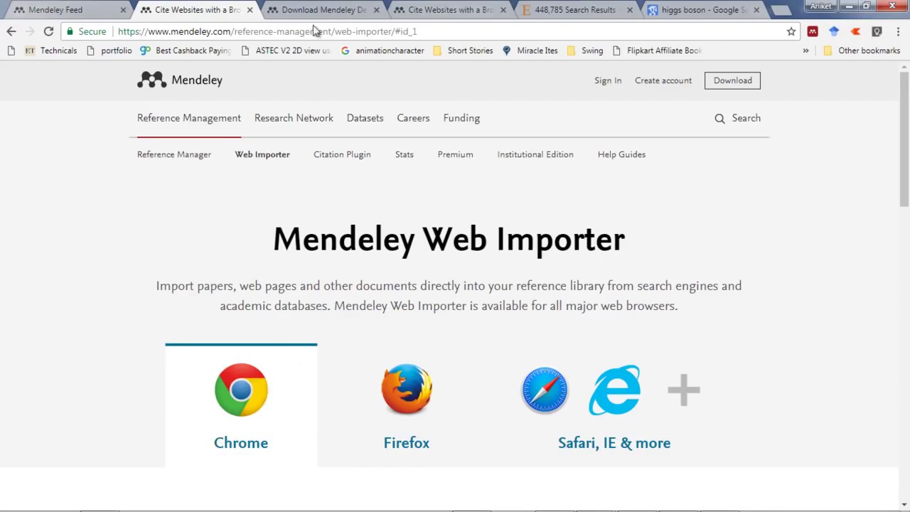
{"action": "left_click", "coordinate": [240, 421]}
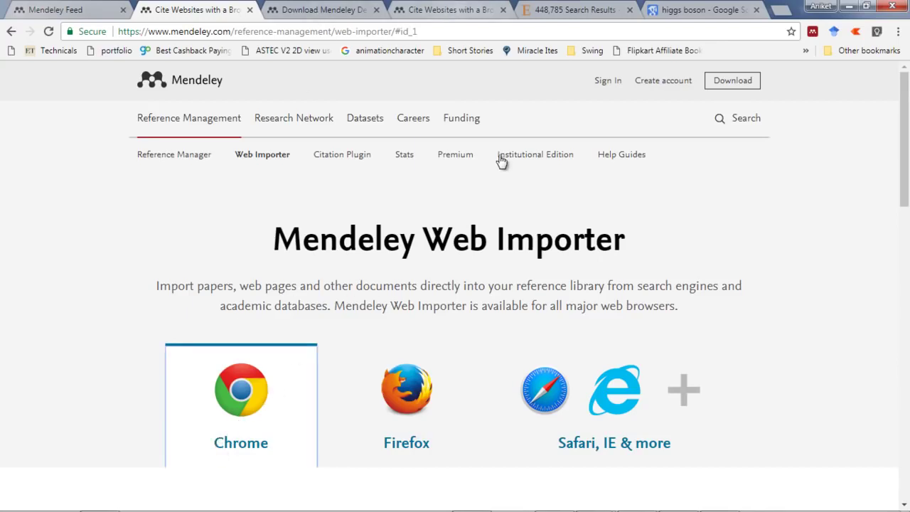
{"action": "left_click_drag", "start_coordinate": [906, 160], "coordinate": [907, 271]}
{"action": "left_click", "coordinate": [308, 396]}
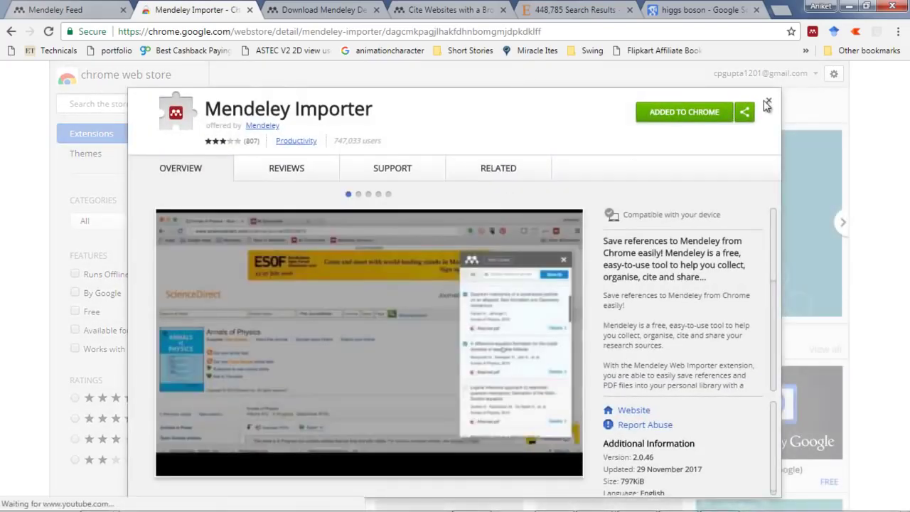
Close the Mendeley Importer details and go back to the Mendeley Web Importer page.
{"action": "left_click", "coordinate": [768, 100]}
{"action": "key", "text": "ctrl+a"}
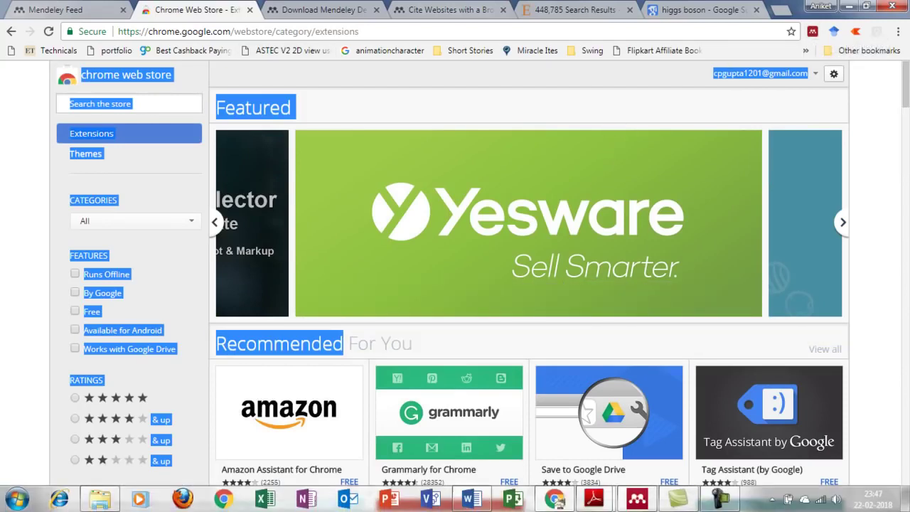
{"action": "left_click", "coordinate": [638, 499]}
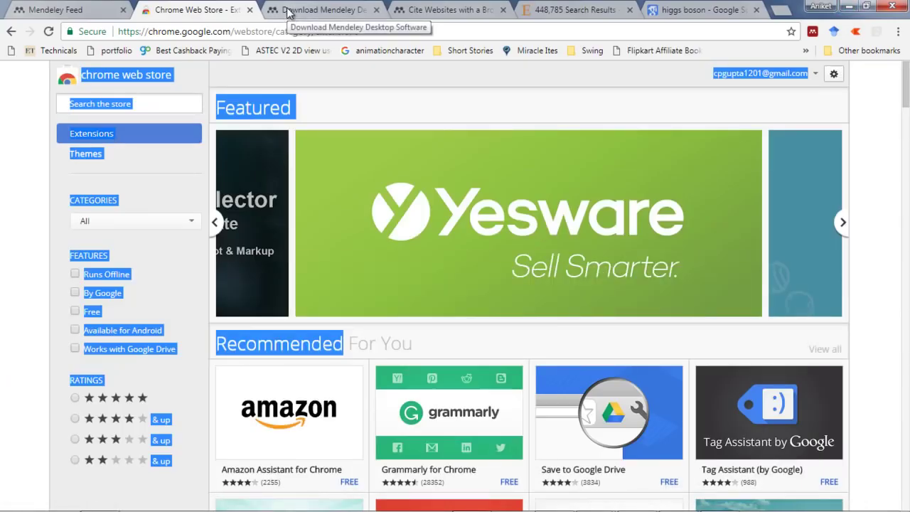
{"action": "left_click", "coordinate": [303, 10]}
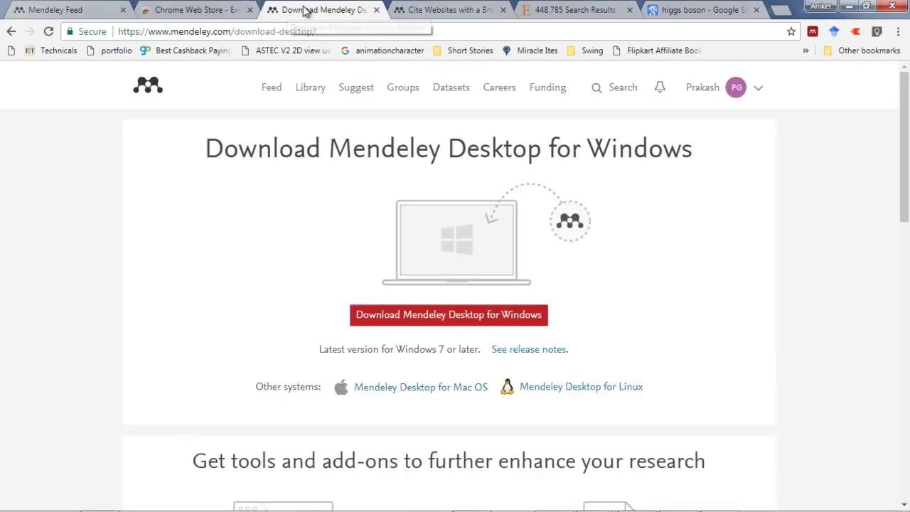
{"action": "left_click", "coordinate": [436, 6]}
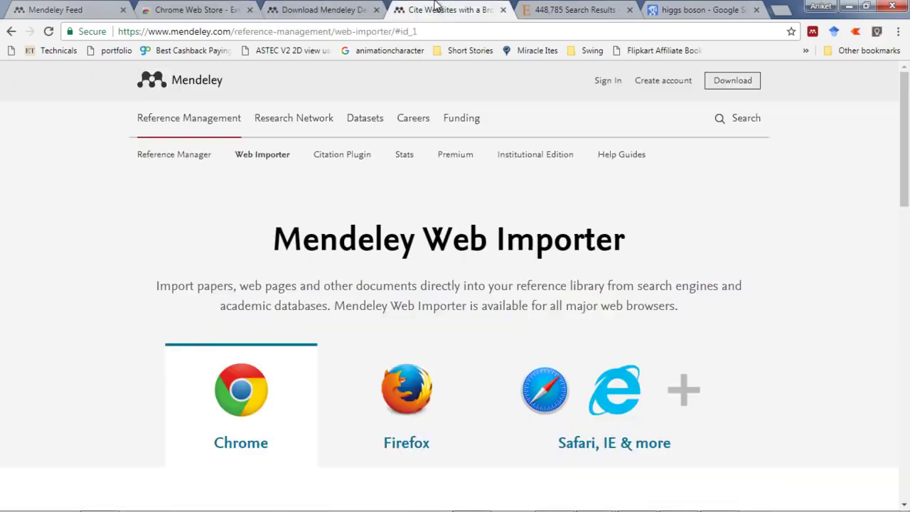
Open the Mendeley importer on the ScienceDirect 'heat and mass transfer' search results.
{"action": "left_click", "coordinate": [540, 8]}
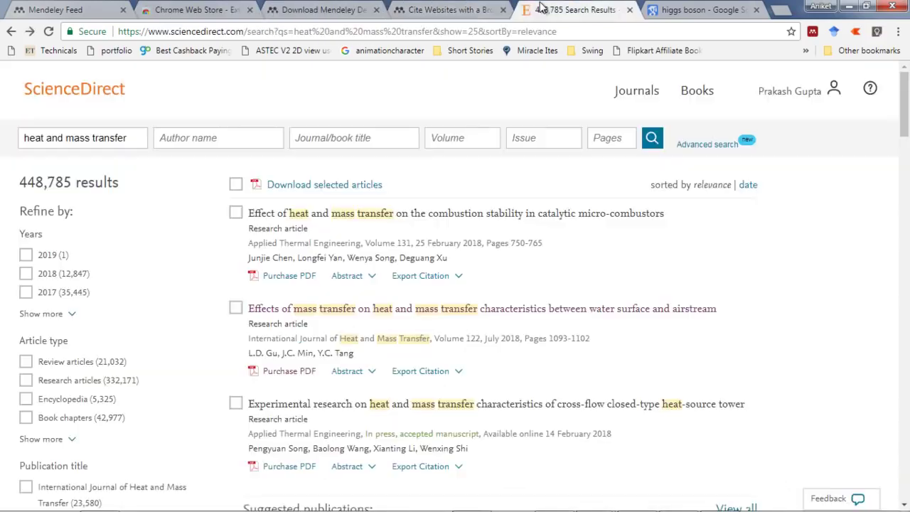
{"action": "left_click", "coordinate": [812, 33]}
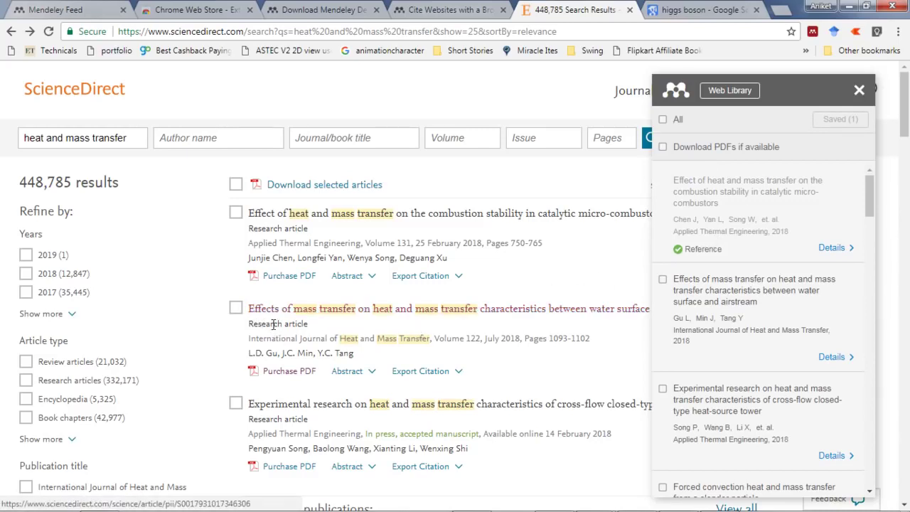
Save the 'Effects of mass transfer' paper to the Mendeley library, then bring up Mendeley Desktop.
{"action": "left_click", "coordinate": [663, 279]}
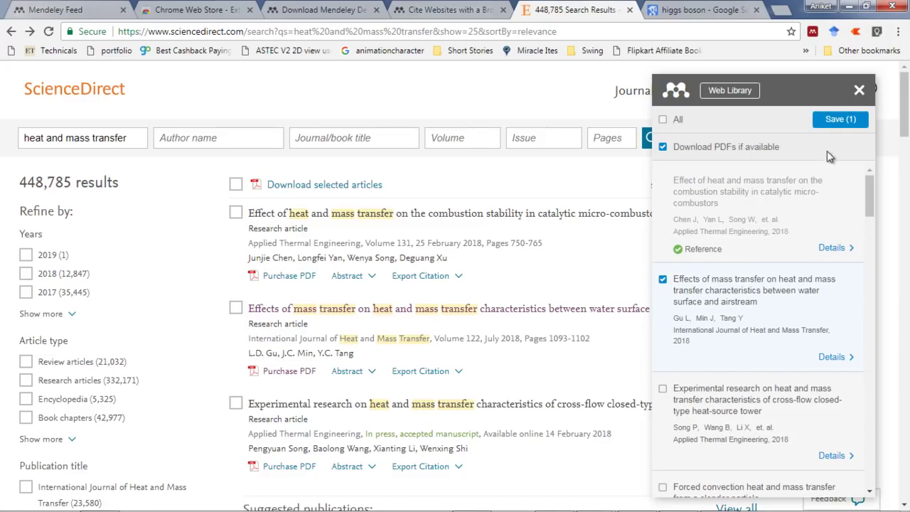
{"action": "left_click", "coordinate": [839, 121]}
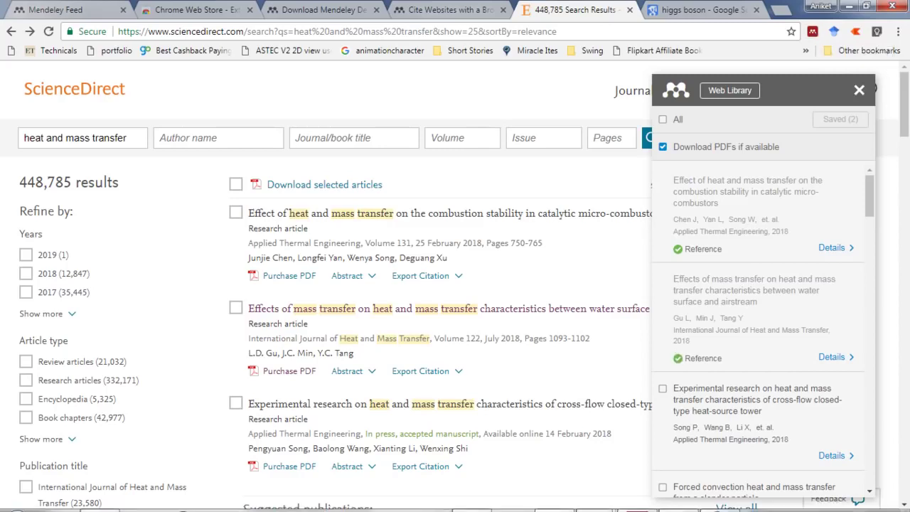
{"action": "mouse_move", "coordinate": [562, 506]}
{"action": "left_click", "coordinate": [625, 505]}
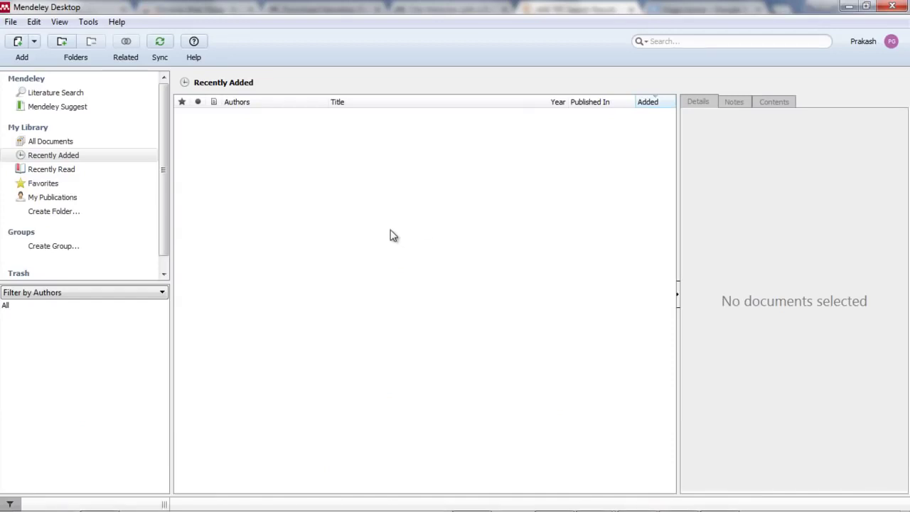
Sync Mendeley Desktop, confirm the mass transfer paper's details as correct, and minimize it.
{"action": "left_click", "coordinate": [163, 44]}
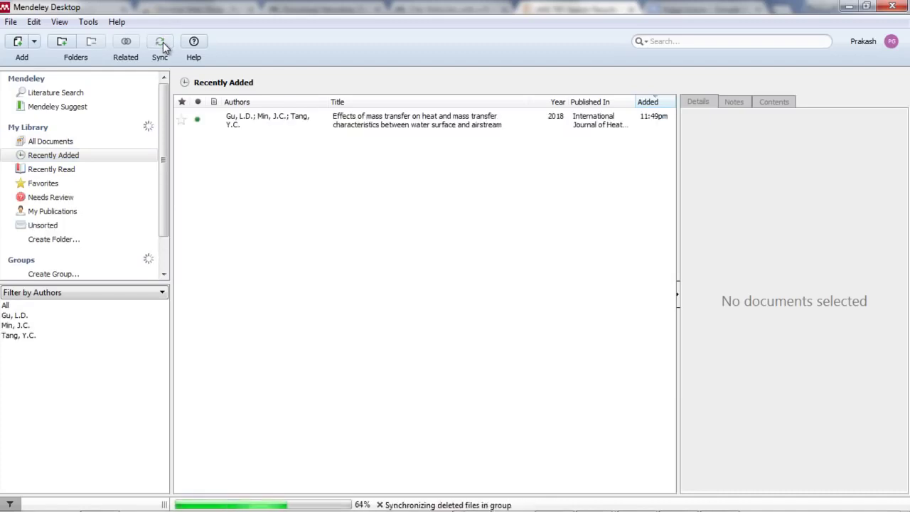
{"action": "left_click", "coordinate": [404, 125]}
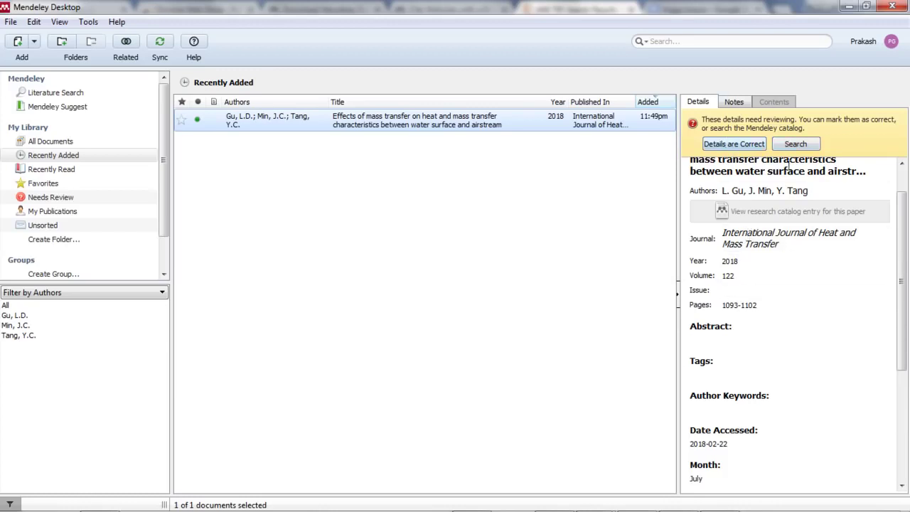
{"action": "left_click", "coordinate": [738, 144]}
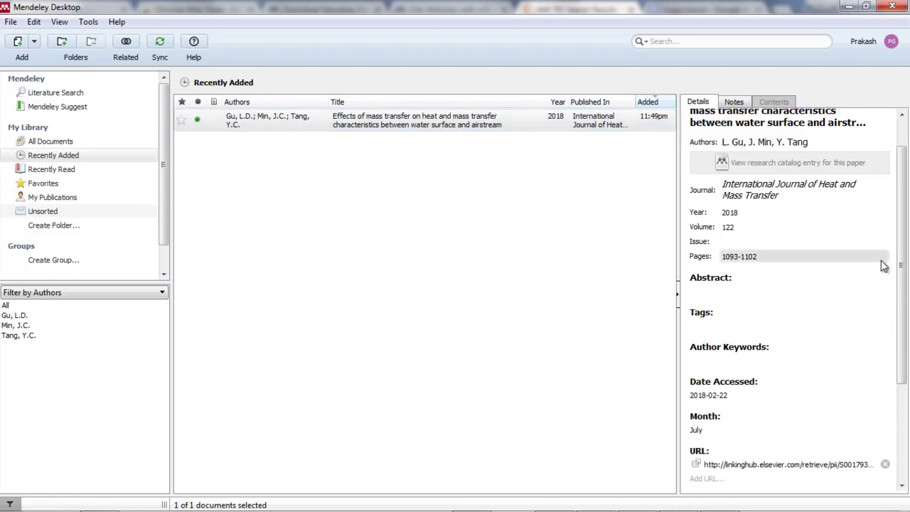
{"action": "left_click_drag", "start_coordinate": [902, 266], "coordinate": [906, 226]}
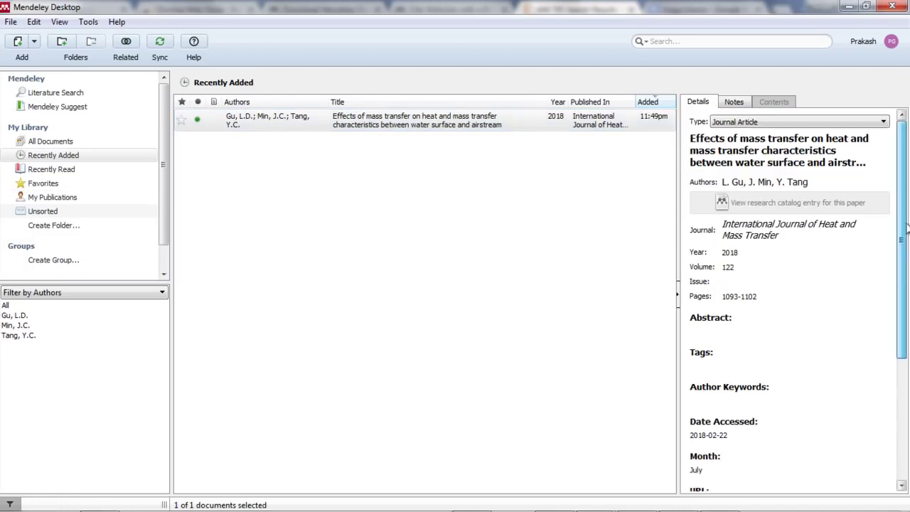
{"action": "left_click", "coordinate": [848, 6]}
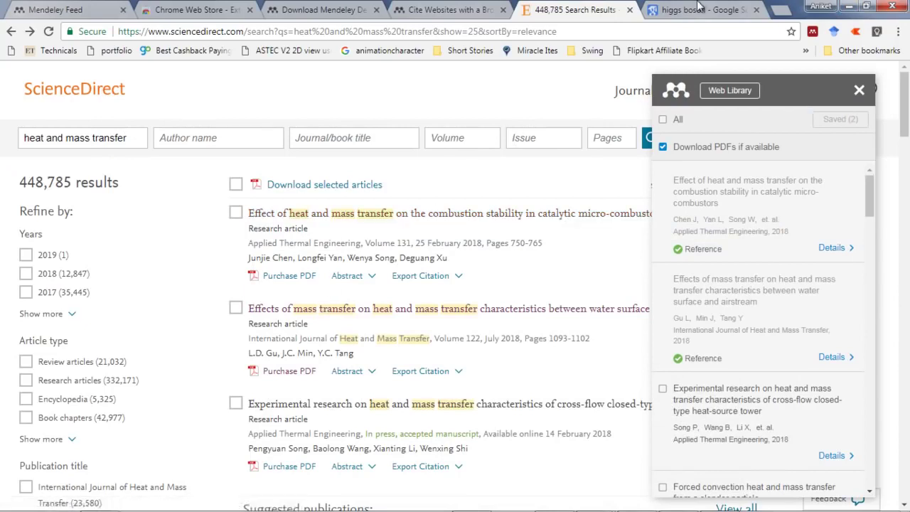
Close the Mendeley web library list and rerun the 'higgs boson' Google Scholar search.
{"action": "left_click", "coordinate": [859, 89]}
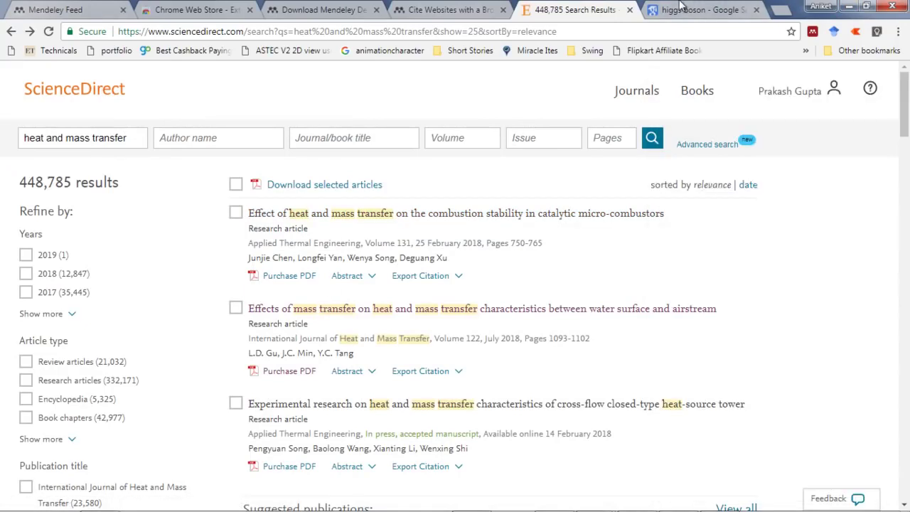
{"action": "left_click", "coordinate": [681, 8]}
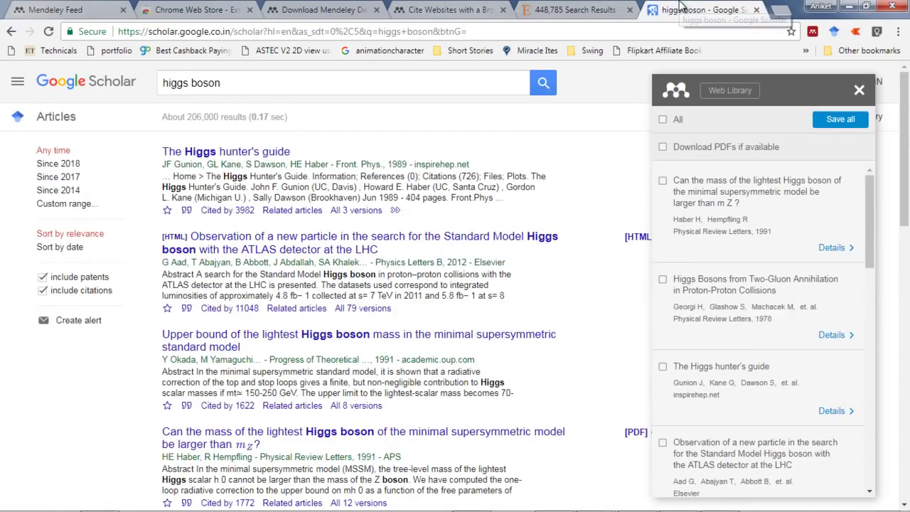
{"action": "left_click", "coordinate": [859, 89]}
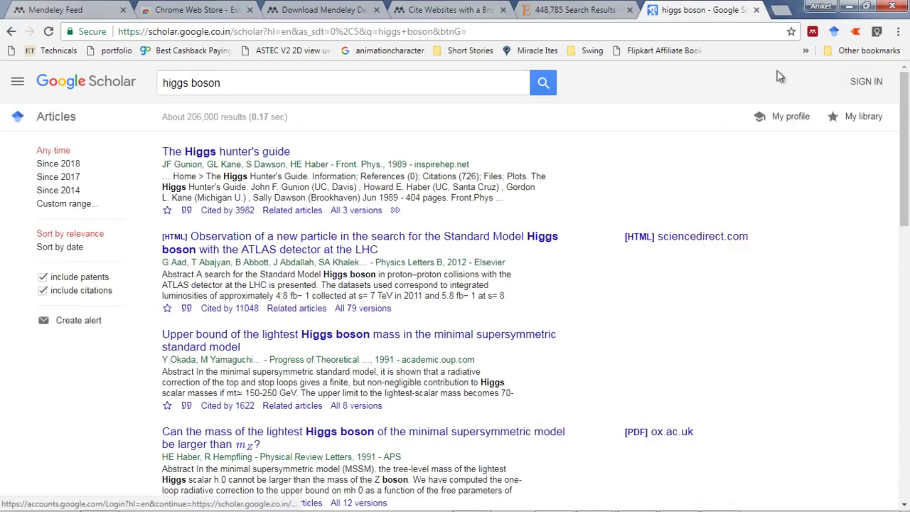
{"action": "left_click", "coordinate": [226, 83]}
{"action": "key", "text": "Return"}
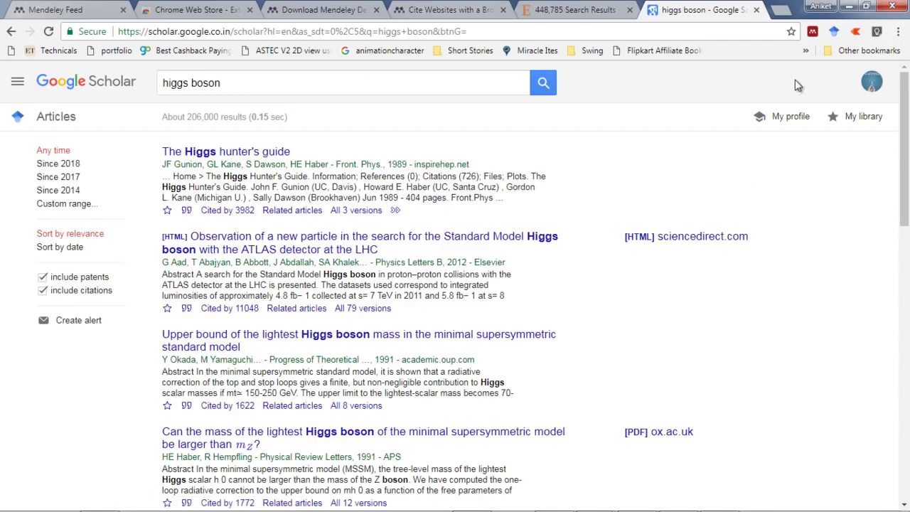
Save the 'Upper bound of the lightest Higgs boson' paper to Mendeley, then minimize Chrome.
{"action": "left_click", "coordinate": [812, 32]}
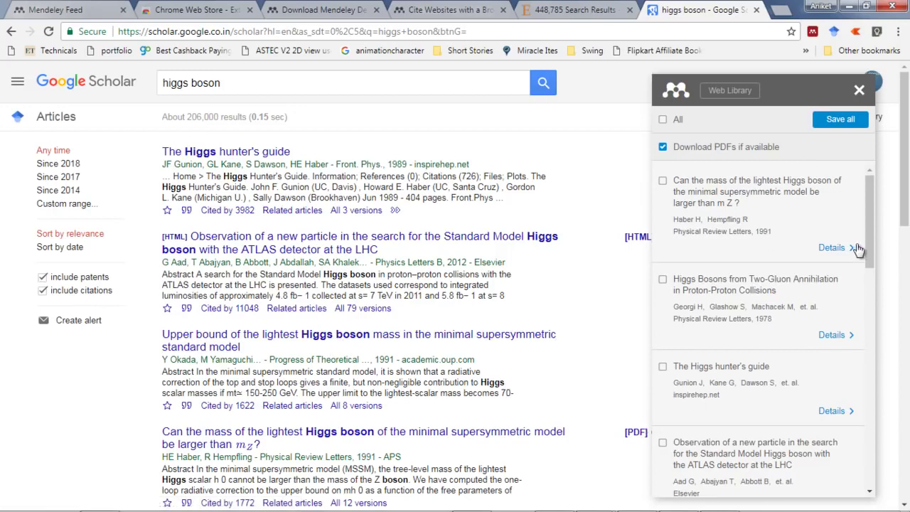
{"action": "scroll", "coordinate": [857, 249], "scroll_direction": "down", "scroll_amount": 2}
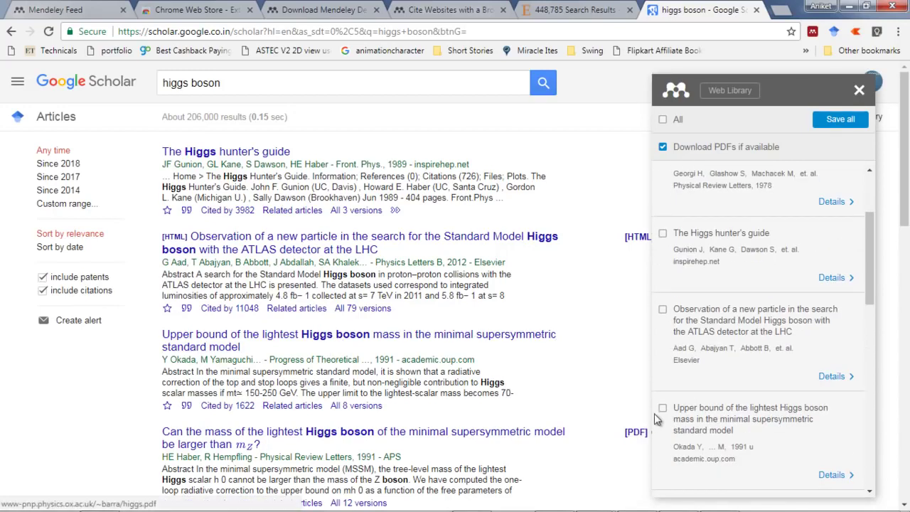
{"action": "left_click", "coordinate": [663, 408]}
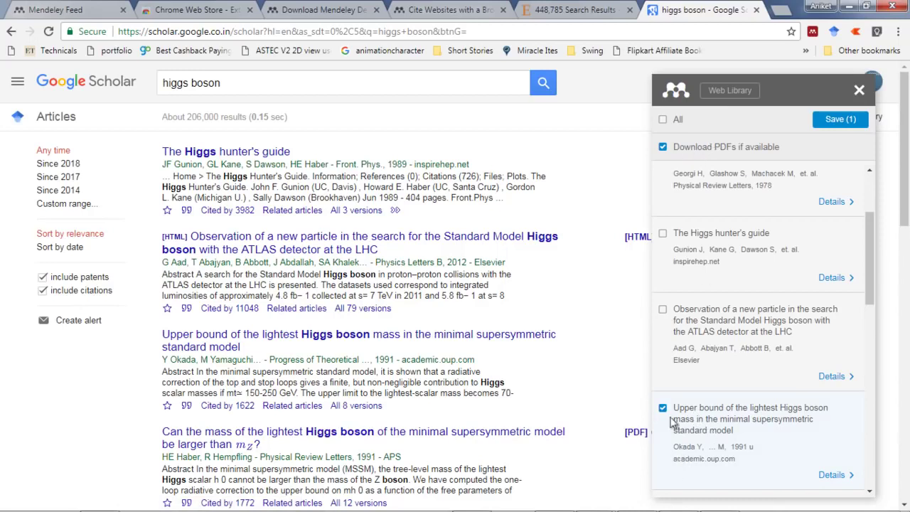
{"action": "left_click", "coordinate": [826, 126]}
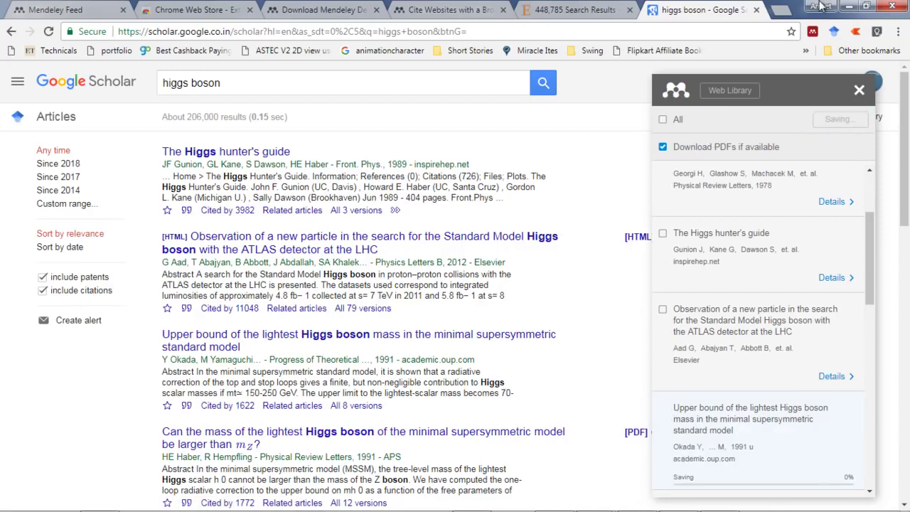
{"action": "left_click", "coordinate": [850, 8]}
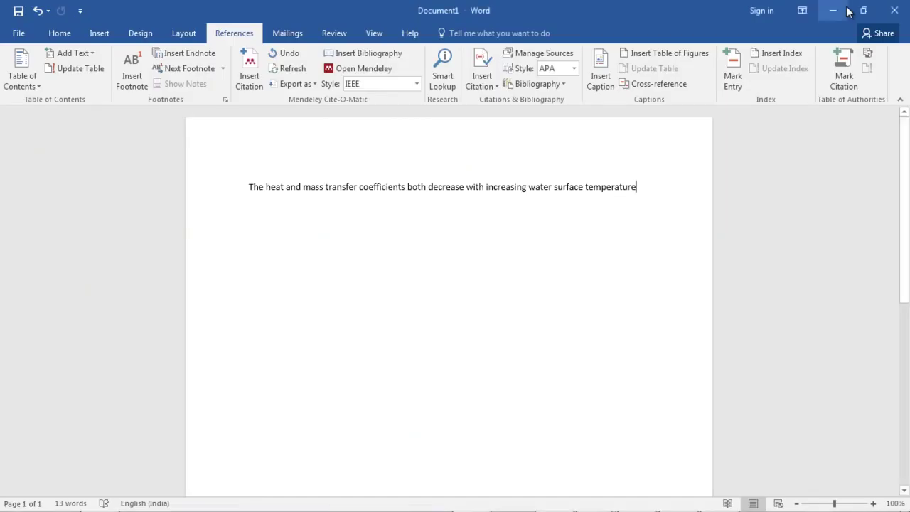
Sync Mendeley Desktop and review the Higgs boson and mass transfer papers' details.
{"action": "left_click", "coordinate": [638, 499]}
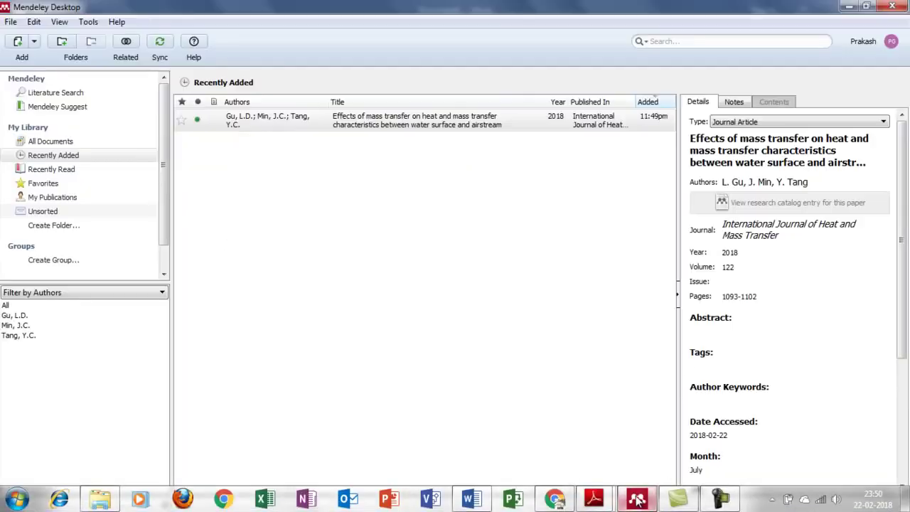
{"action": "left_click", "coordinate": [160, 43]}
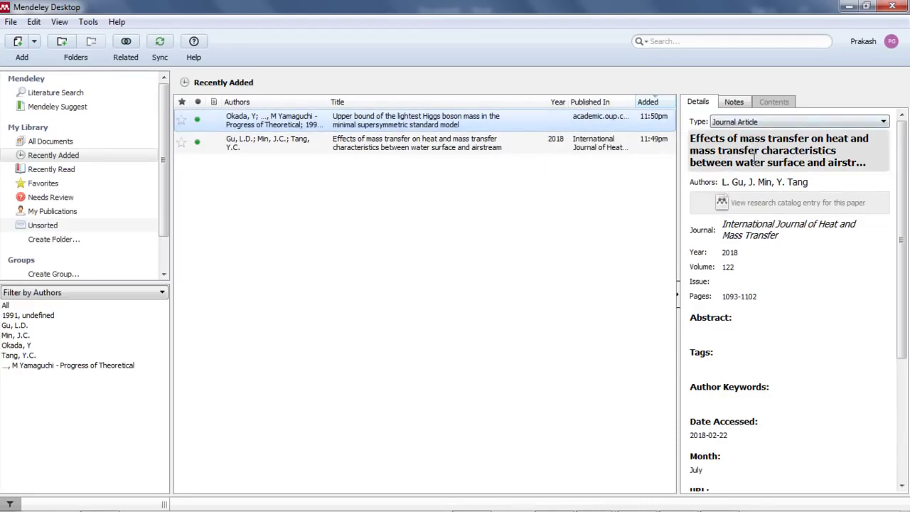
{"action": "left_click", "coordinate": [390, 122]}
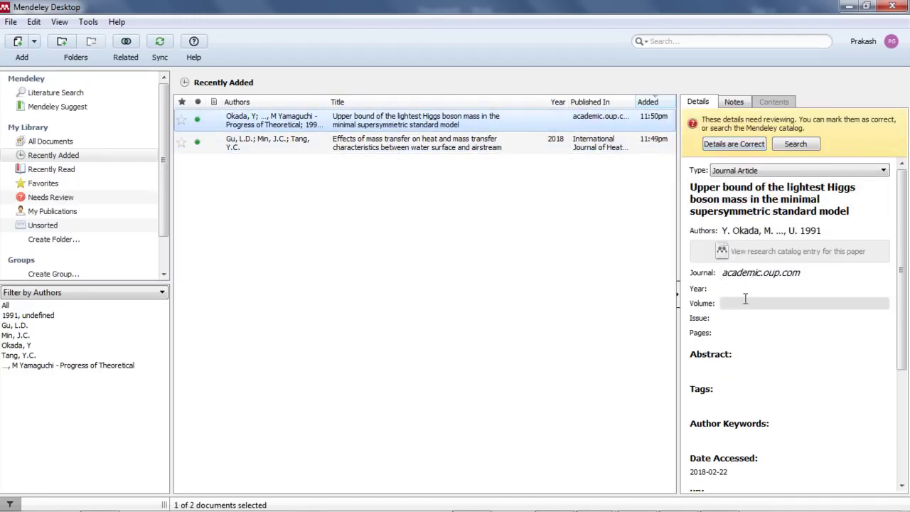
{"action": "left_click", "coordinate": [435, 145]}
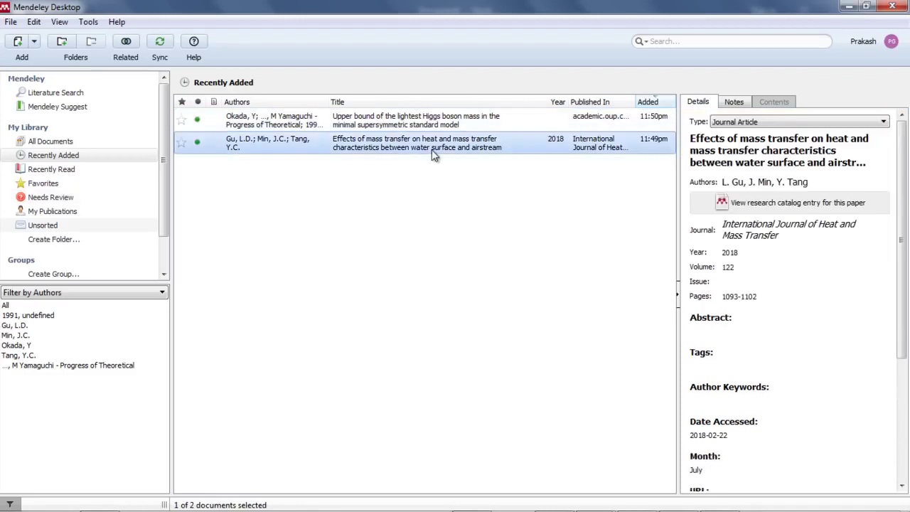
Switch between Mendeley Desktop and the Google Scholar browser, ending back in Mendeley Desktop.
{"action": "left_click", "coordinate": [853, 7]}
{"action": "left_click", "coordinate": [637, 499]}
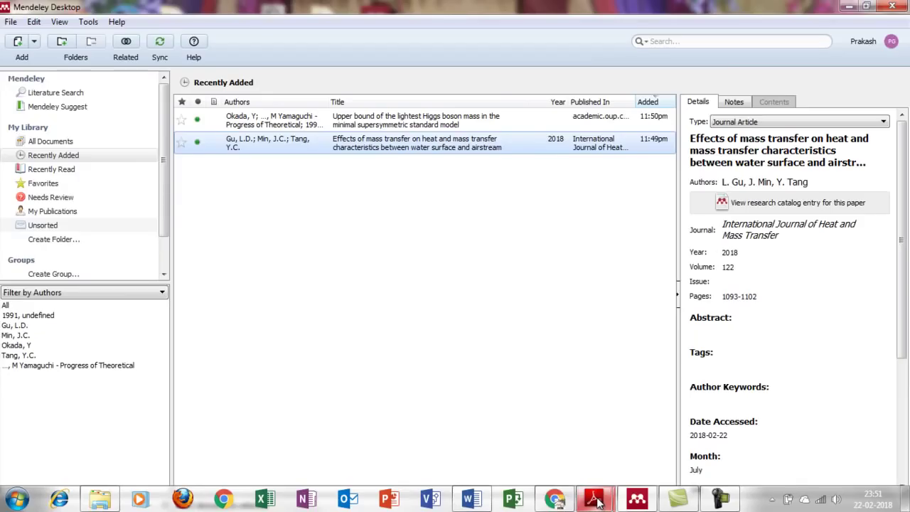
{"action": "mouse_move", "coordinate": [597, 501]}
{"action": "left_click", "coordinate": [637, 499]}
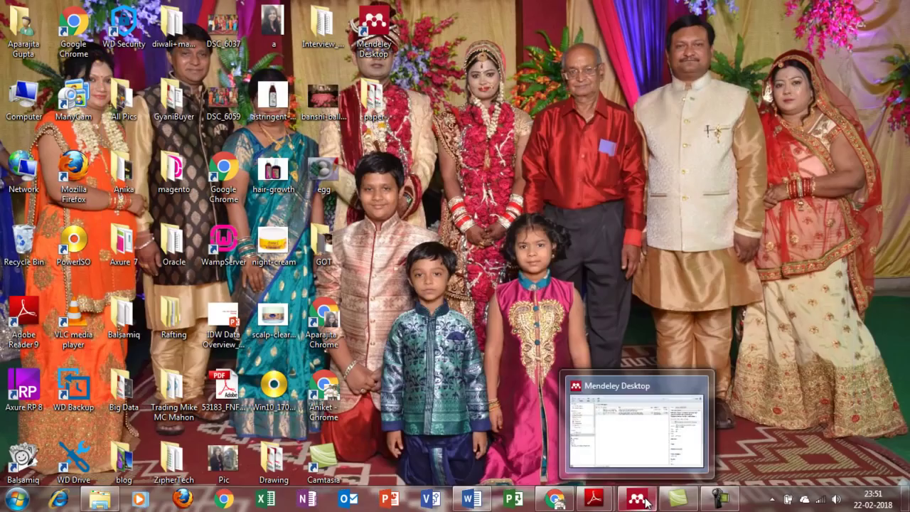
{"action": "left_click", "coordinate": [637, 499]}
{"action": "left_click", "coordinate": [561, 497]}
{"action": "left_click", "coordinate": [632, 499]}
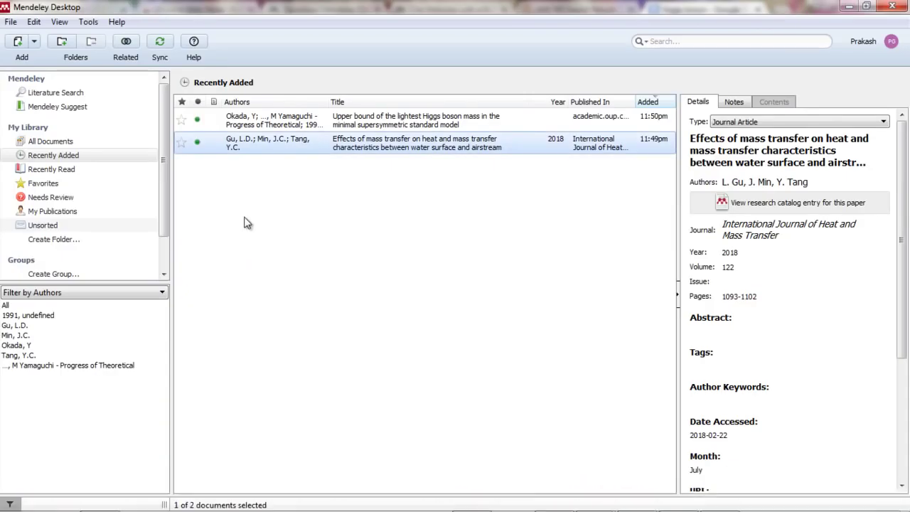
Import the heat and mass transfer PDF and 'test paper for mendeley.pdf' via Add Files, then review the new entries.
{"action": "left_click", "coordinate": [12, 24]}
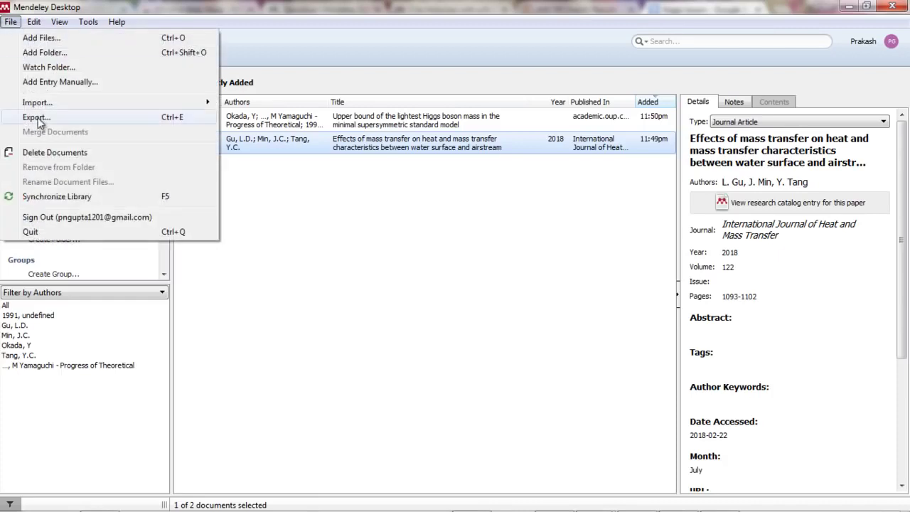
{"action": "mouse_move", "coordinate": [43, 104]}
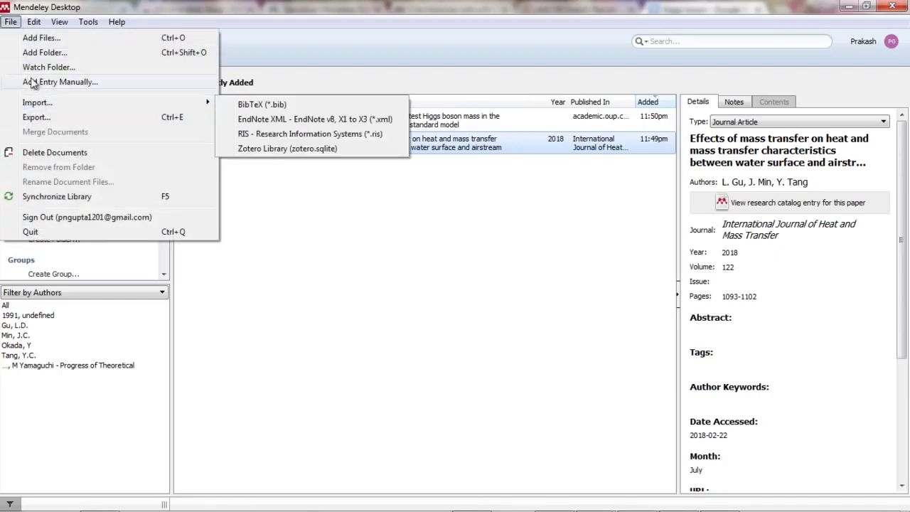
{"action": "left_click", "coordinate": [27, 39]}
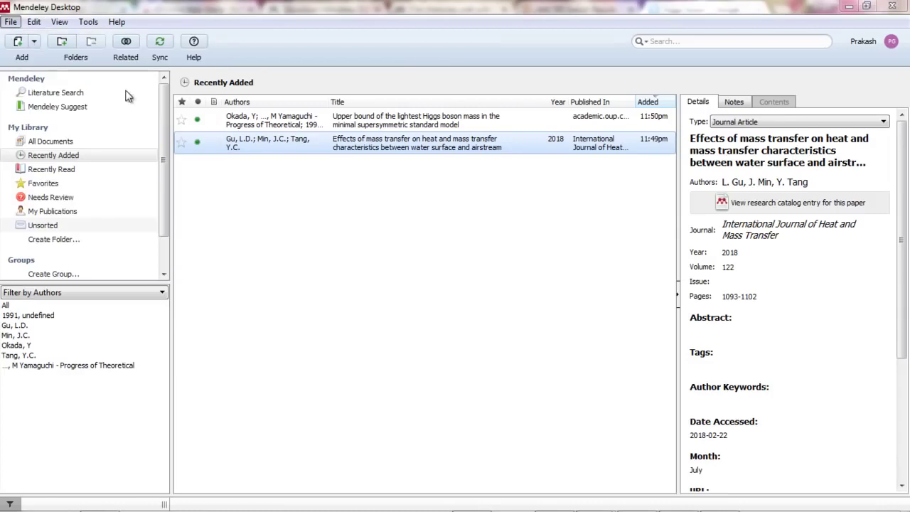
{"action": "left_click", "coordinate": [159, 106]}
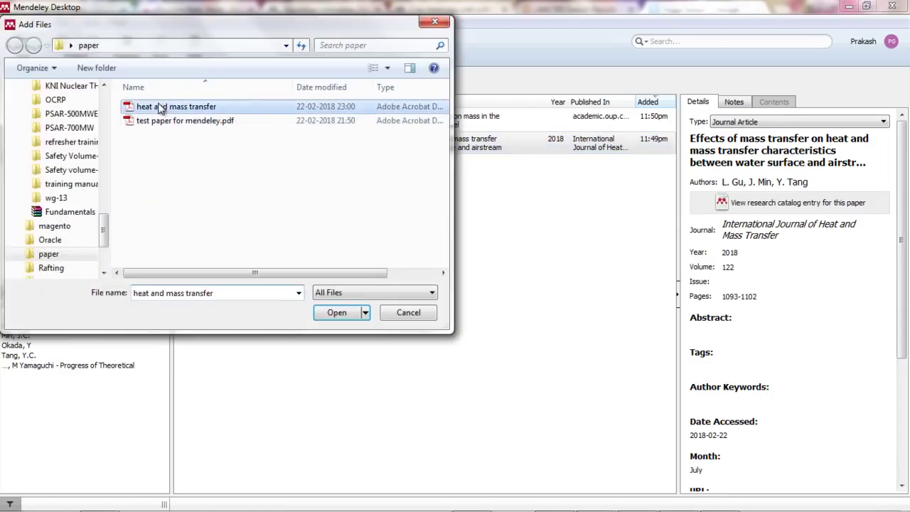
{"action": "left_click", "coordinate": [175, 122], "text": "ctrl"}
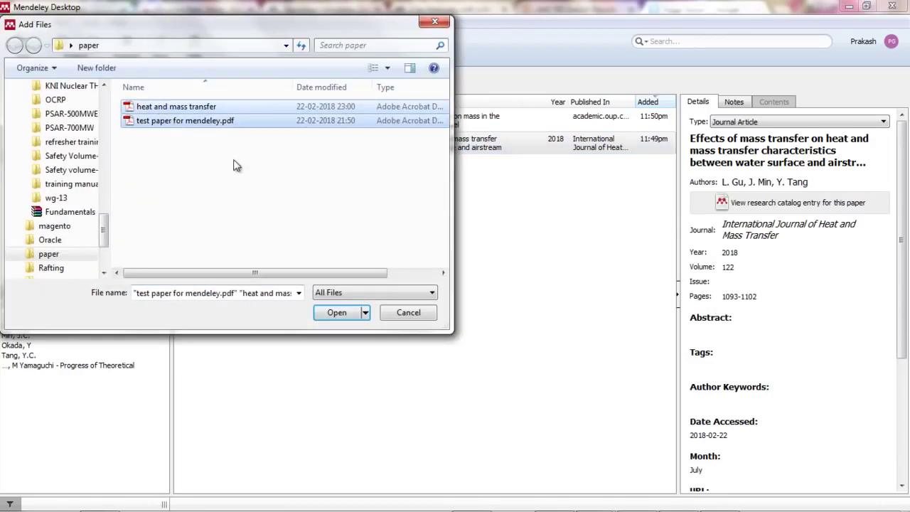
{"action": "left_click", "coordinate": [337, 313]}
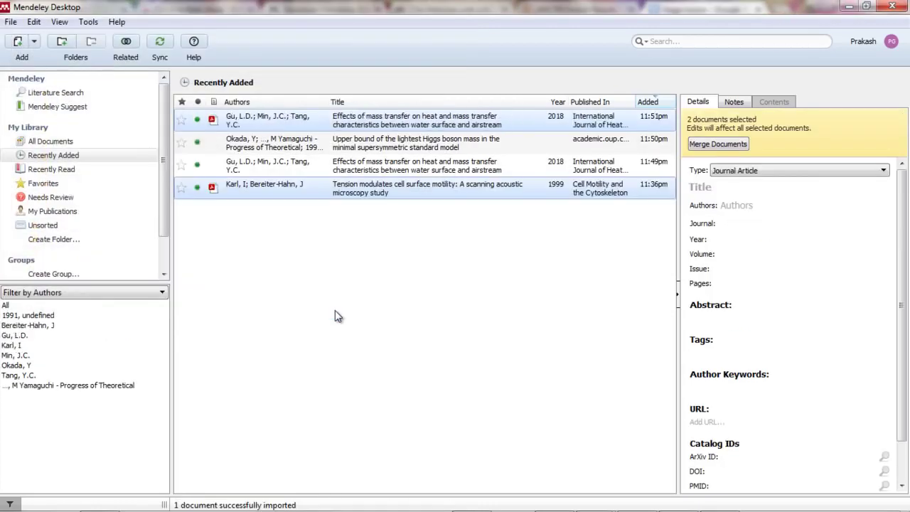
{"action": "left_click", "coordinate": [298, 193]}
{"action": "key", "text": "Up"}
{"action": "key", "text": "Up"}
{"action": "key", "text": "Up"}
{"action": "left_click", "coordinate": [346, 189]}
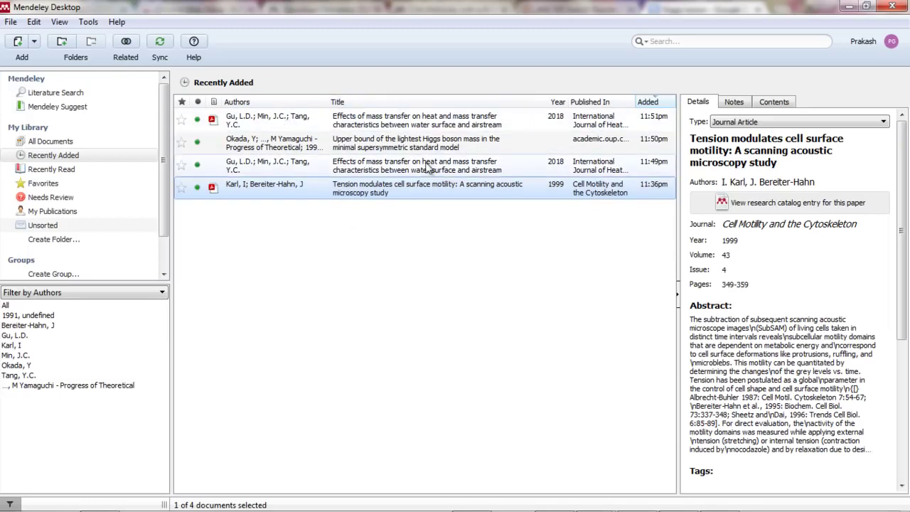
Bring up heat and mass transfer.pdf in Reader, scroll to its first page, then minimize Reader.
{"action": "mouse_move", "coordinate": [600, 503]}
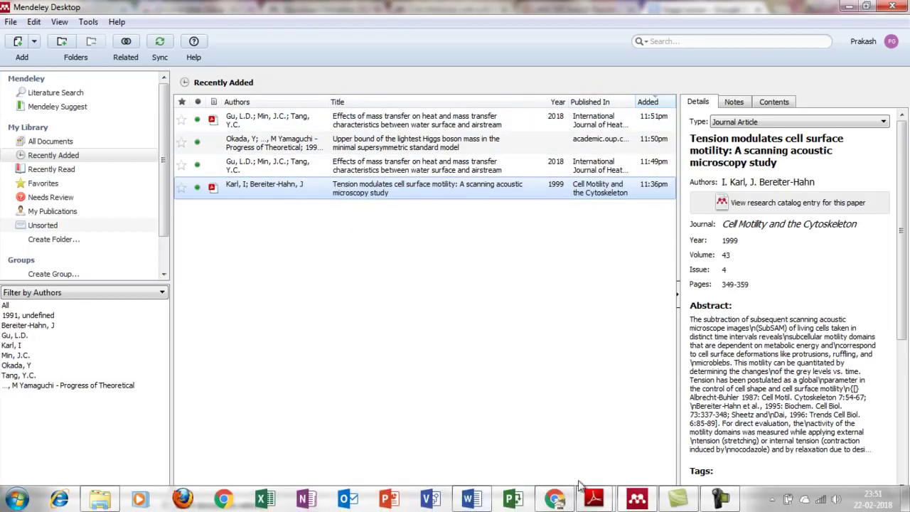
{"action": "left_click", "coordinate": [599, 503]}
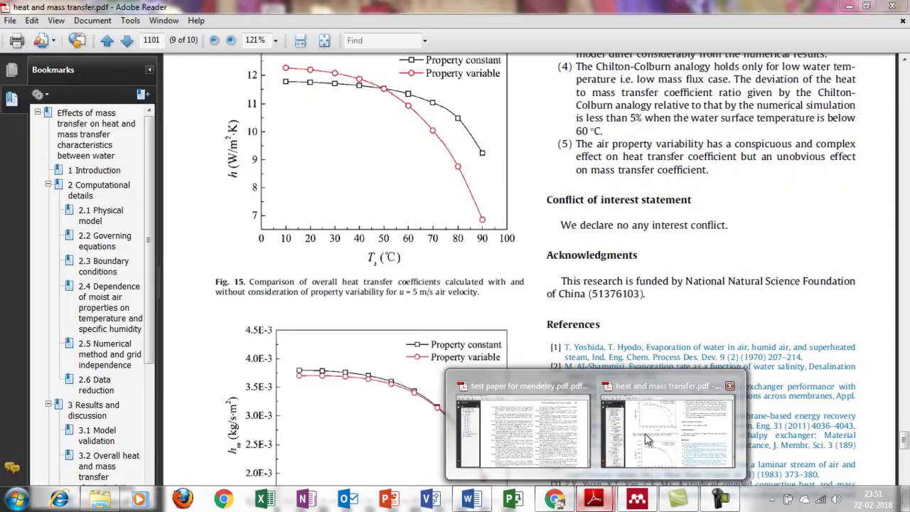
{"action": "left_click", "coordinate": [653, 405]}
{"action": "left_click_drag", "start_coordinate": [903, 444], "coordinate": [900, 73]}
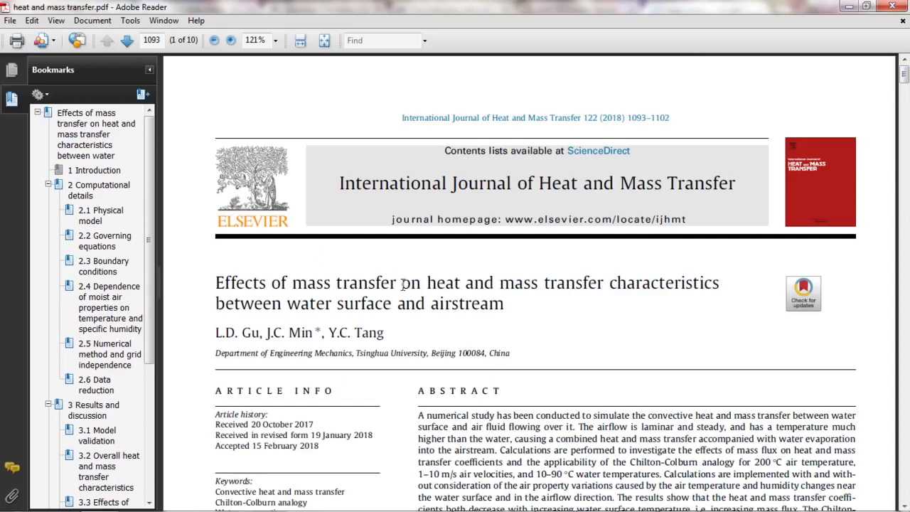
{"action": "left_click", "coordinate": [850, 7]}
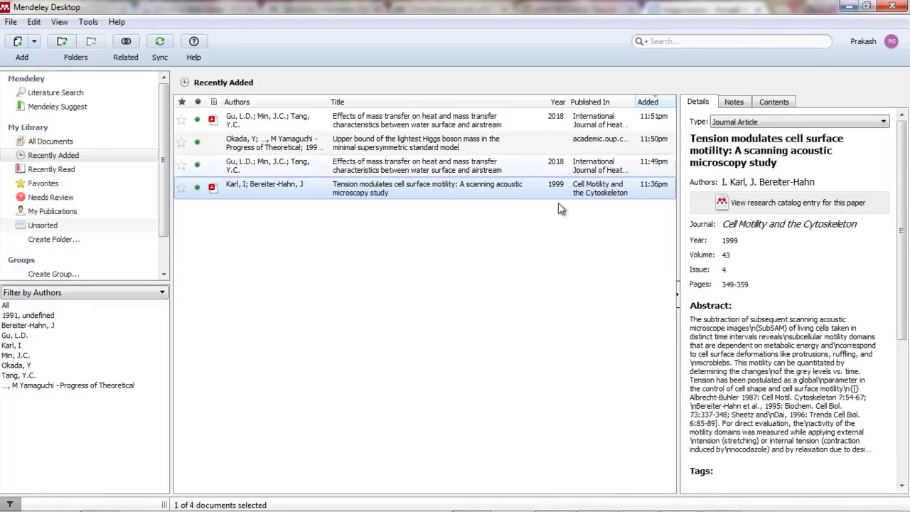
Select the first 'Effects of mass transfer' entry to review its journal, volume 122 and pages 1093-1102.
{"action": "left_click", "coordinate": [403, 125]}
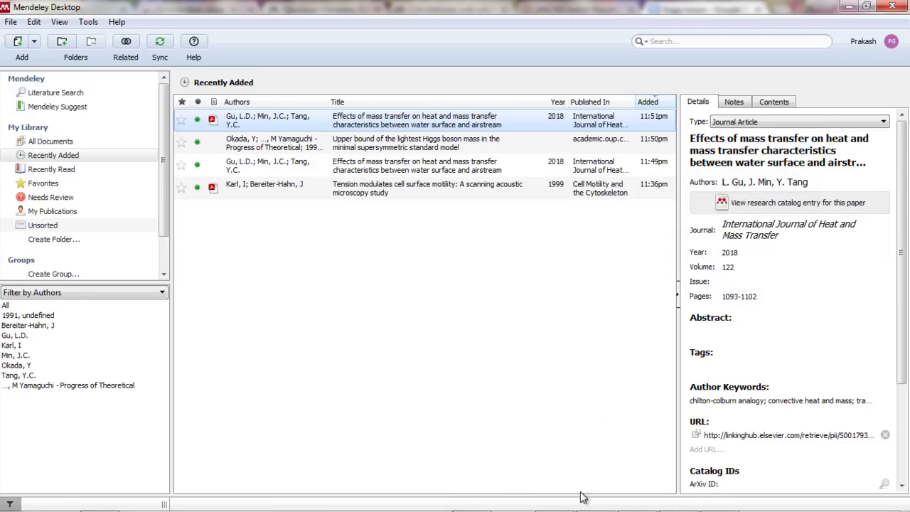
{"action": "mouse_move", "coordinate": [609, 500]}
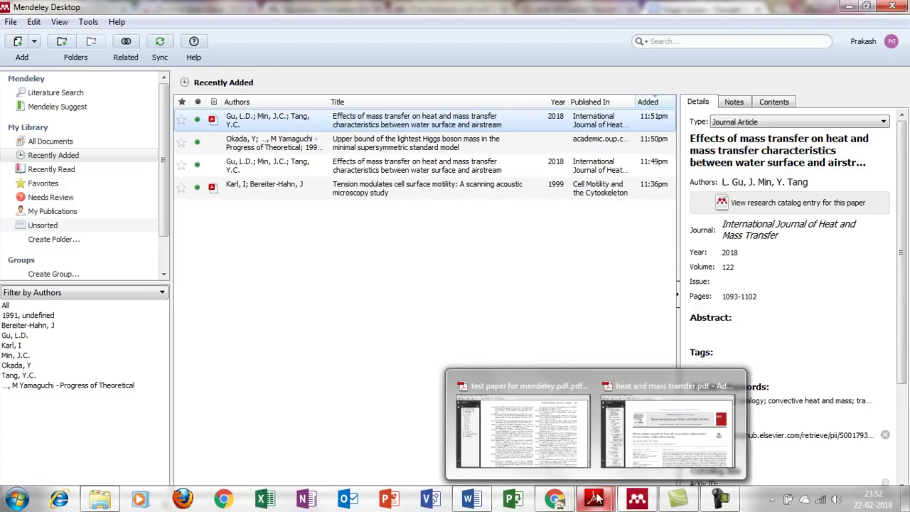
{"action": "mouse_move", "coordinate": [649, 421]}
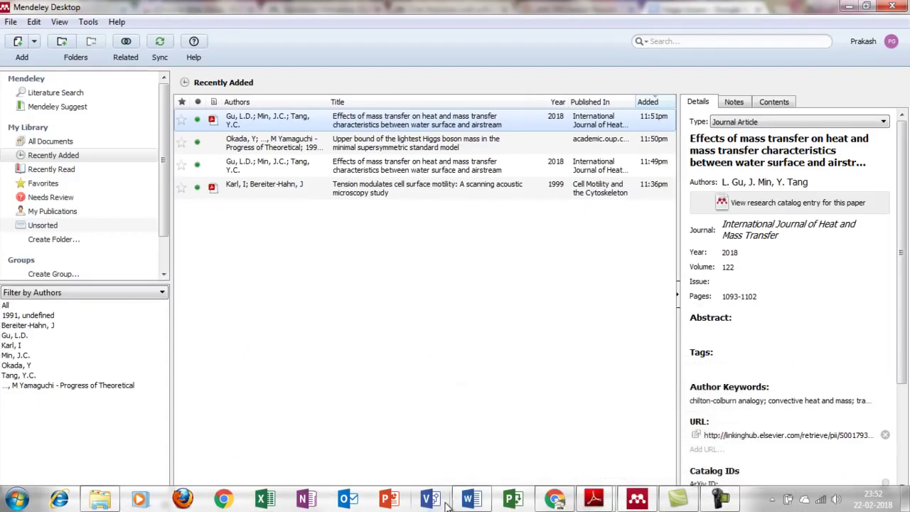
{"action": "left_click", "coordinate": [470, 499]}
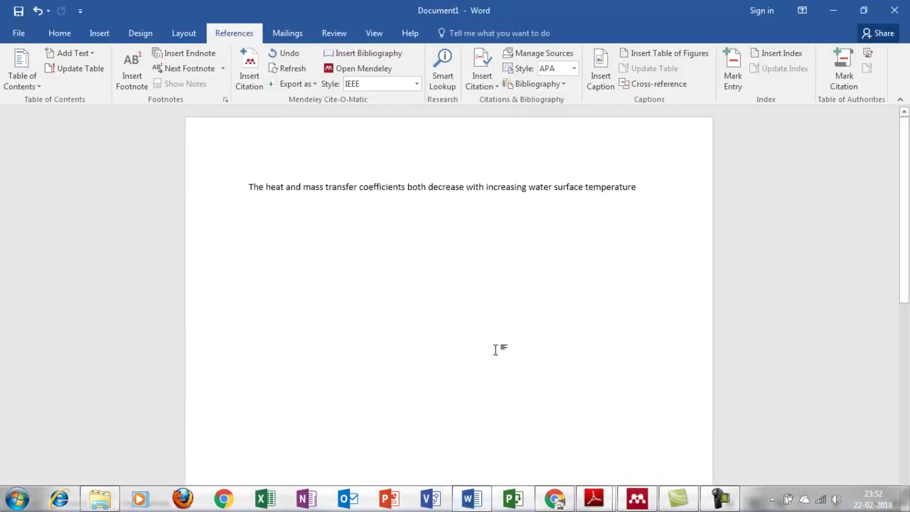
{"action": "mouse_move", "coordinate": [641, 506]}
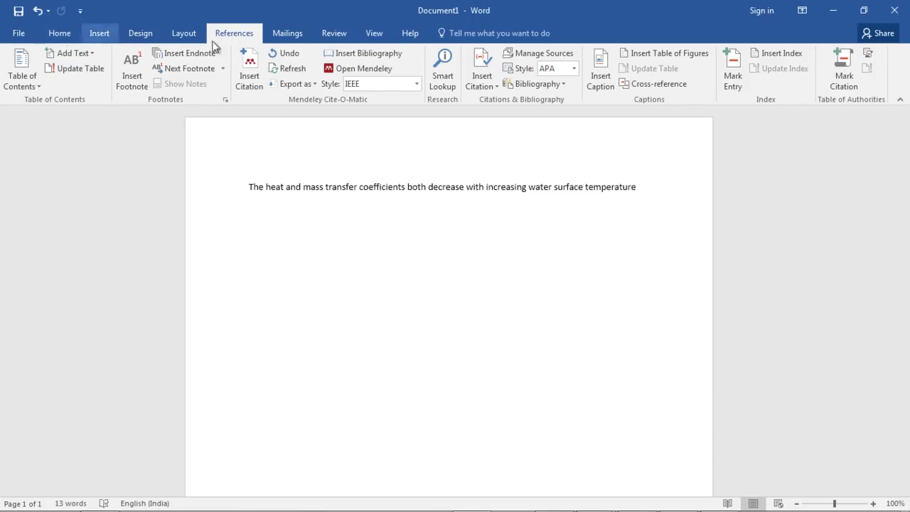
Choose IEEE from Mendeley's Citation Styles list and confirm it.
{"action": "left_click", "coordinate": [348, 68]}
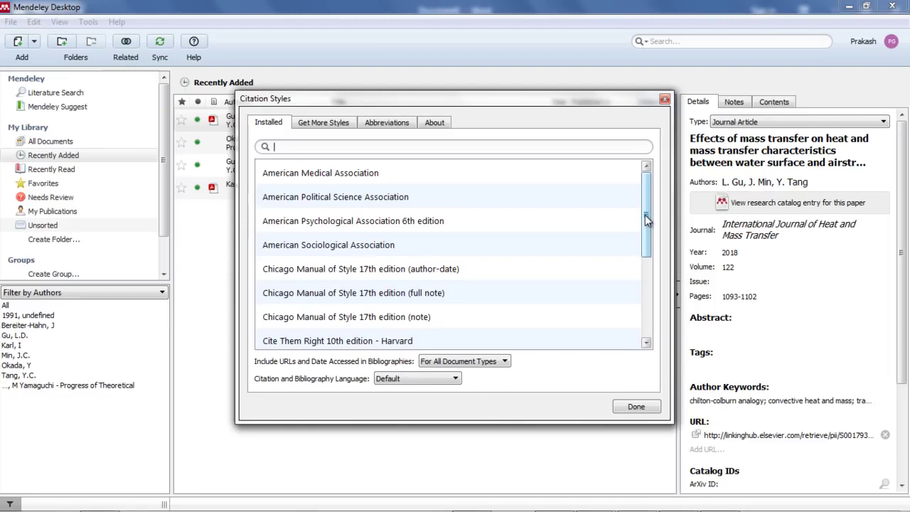
{"action": "left_click_drag", "start_coordinate": [645, 215], "coordinate": [646, 320]}
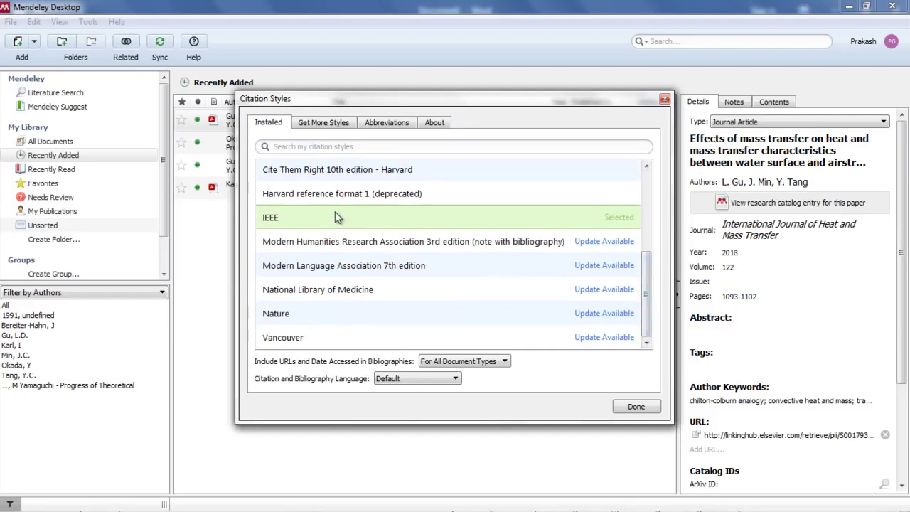
{"action": "left_click", "coordinate": [284, 218]}
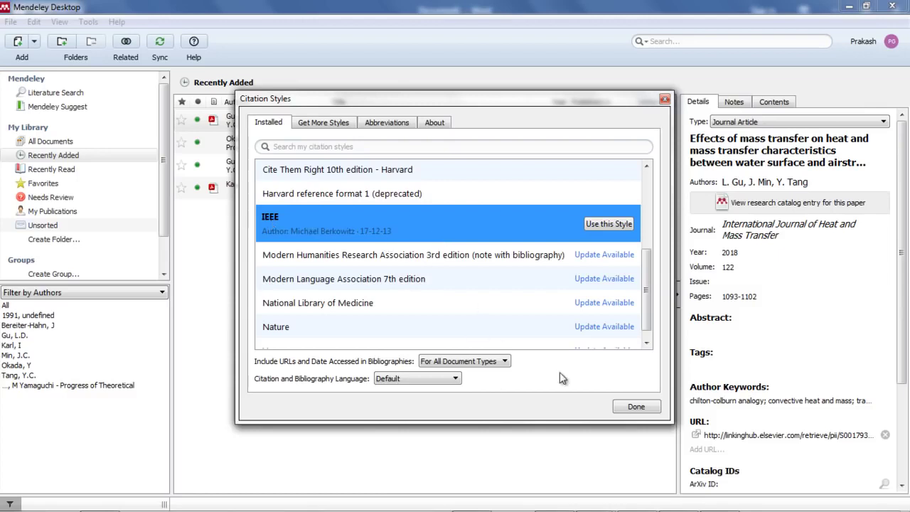
{"action": "left_click", "coordinate": [634, 406]}
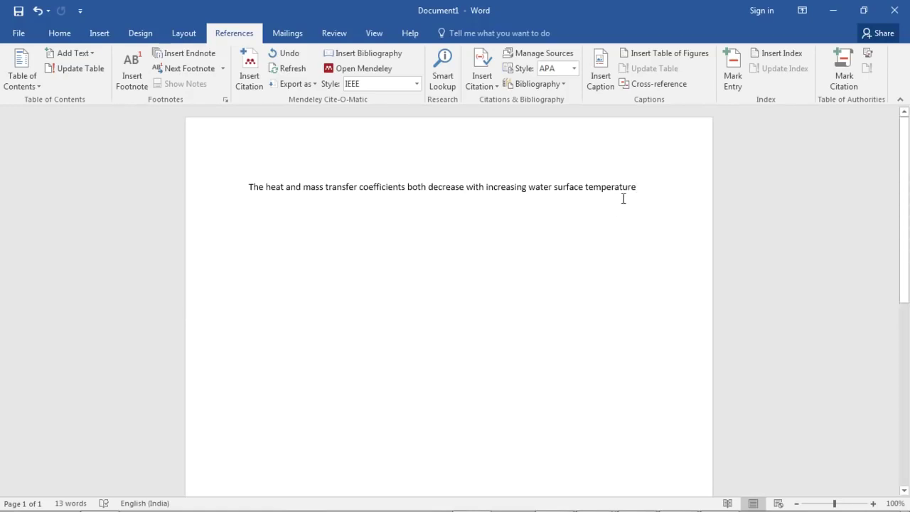
Insert a Mendeley citation for the 'Effects of mass transfer' paper, found by searching 'tang', as [1].
{"action": "type", "text": "."}
{"action": "key", "text": "ctrl+z"}
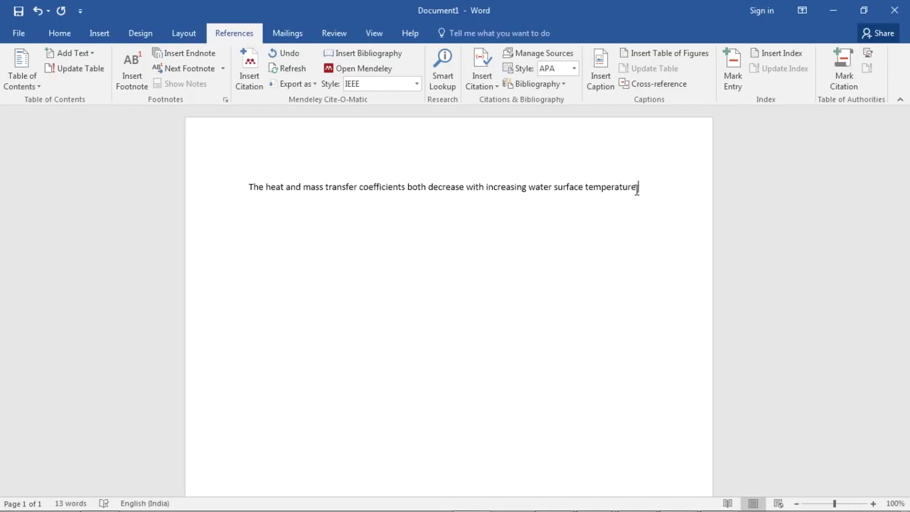
{"action": "key", "text": "alt+m"}
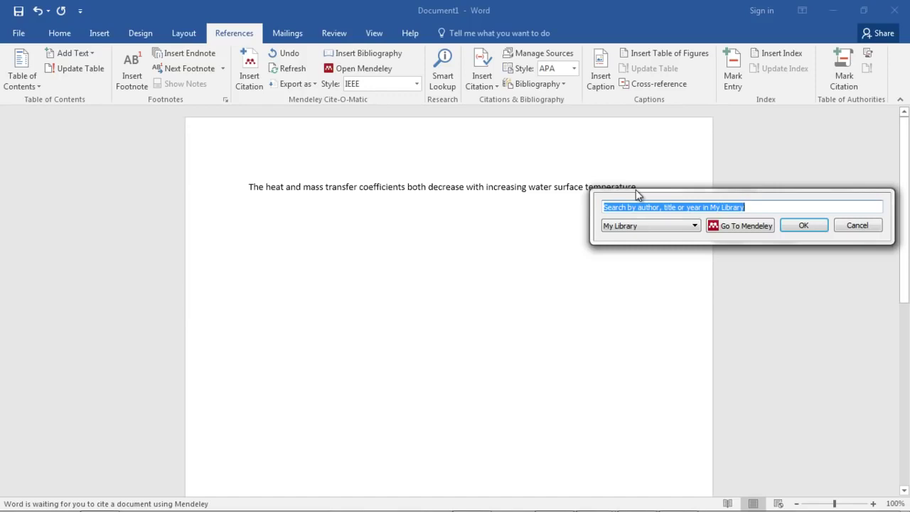
{"action": "type", "text": "tang"}
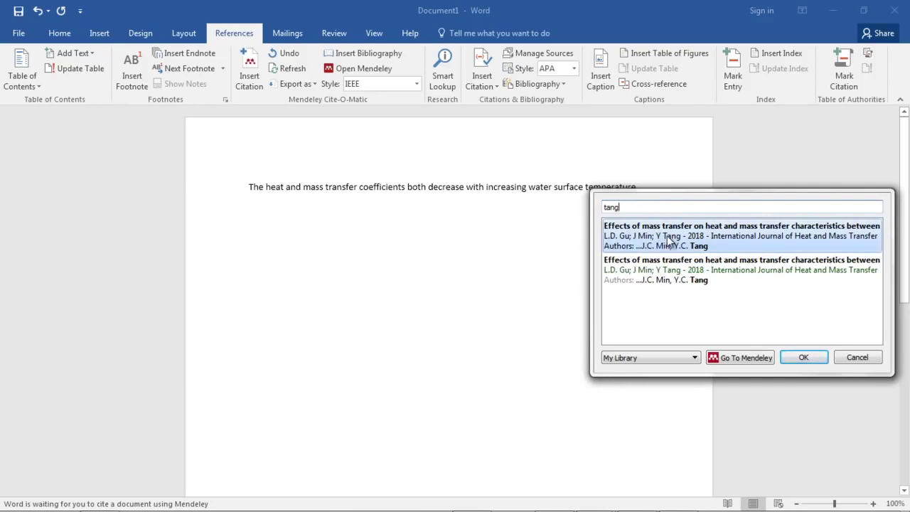
{"action": "left_click", "coordinate": [668, 242]}
{"action": "left_click", "coordinate": [790, 226]}
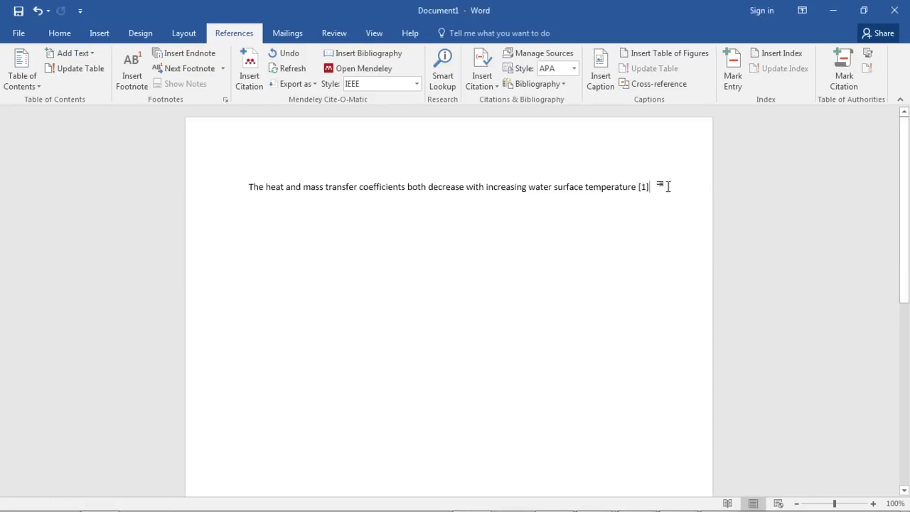
Edit the [1] citation to add the Higgs boson paper, found by searching 'bo', giving [1], [2].
{"action": "type", "text": ","}
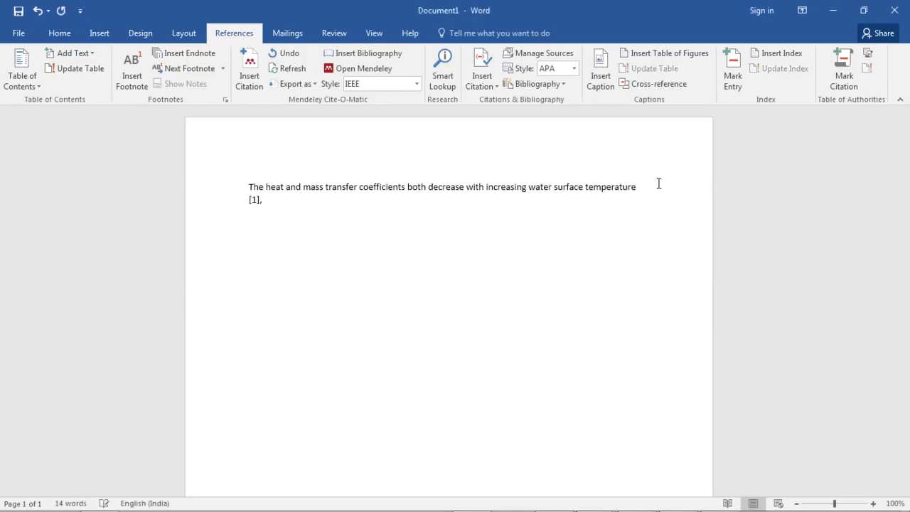
{"action": "key", "text": "BackSpace"}
{"action": "key", "text": "Left"}
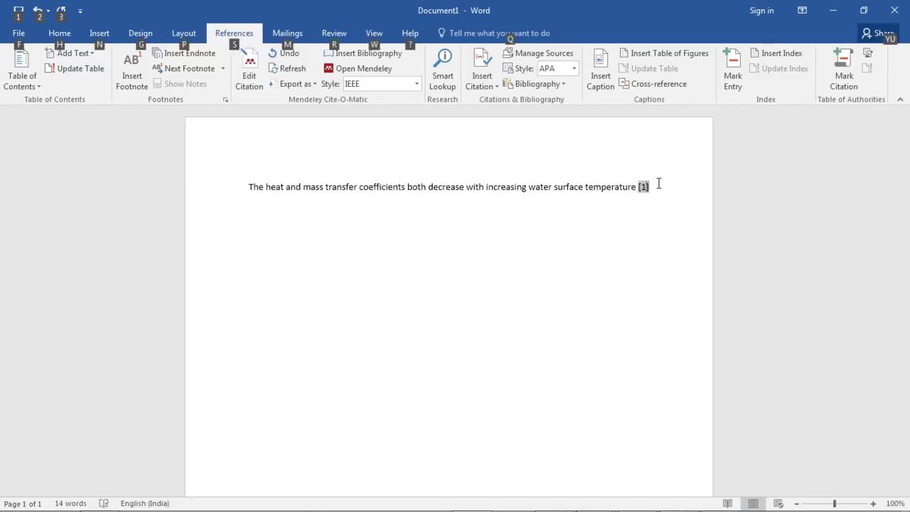
{"action": "key", "text": "alt+m"}
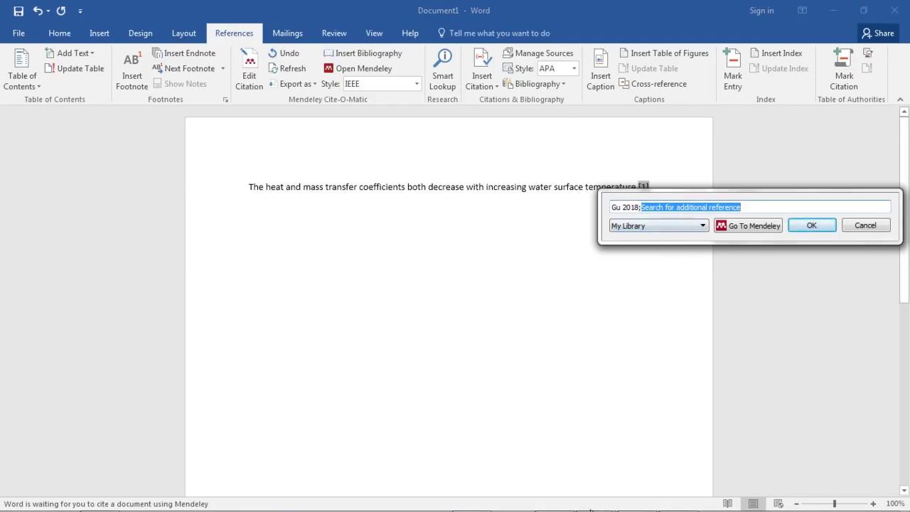
{"action": "type", "text": "bosi"}
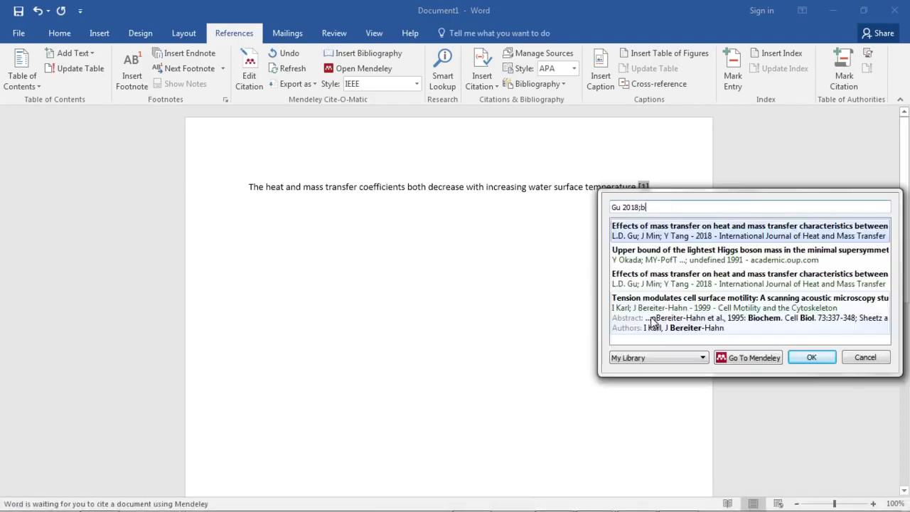
{"action": "key", "text": "BackSpace"}
{"action": "key", "text": "BackSpace"}
{"action": "key", "text": "BackSpace"}
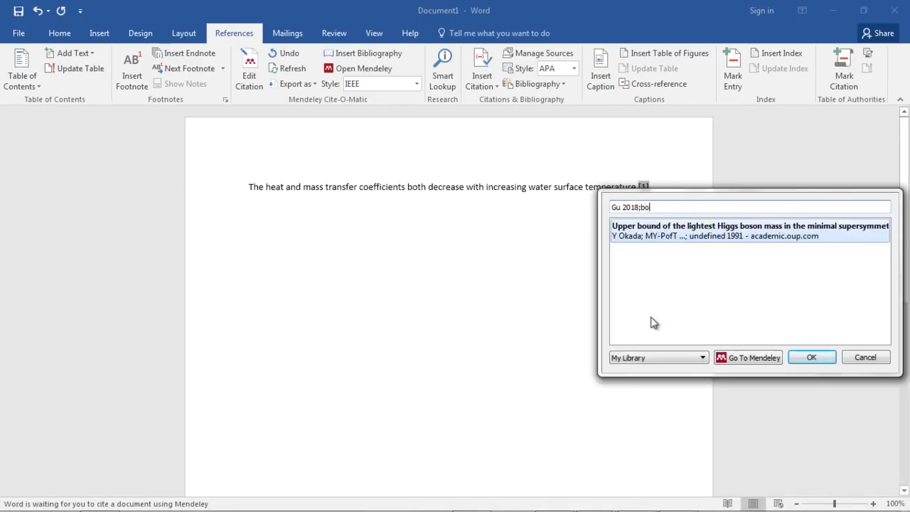
{"action": "left_click", "coordinate": [679, 237]}
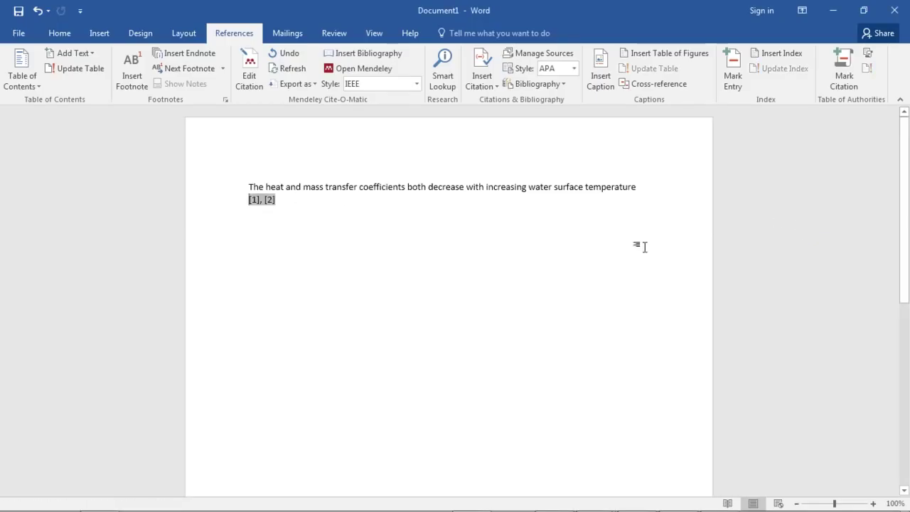
{"action": "left_click", "coordinate": [317, 198]}
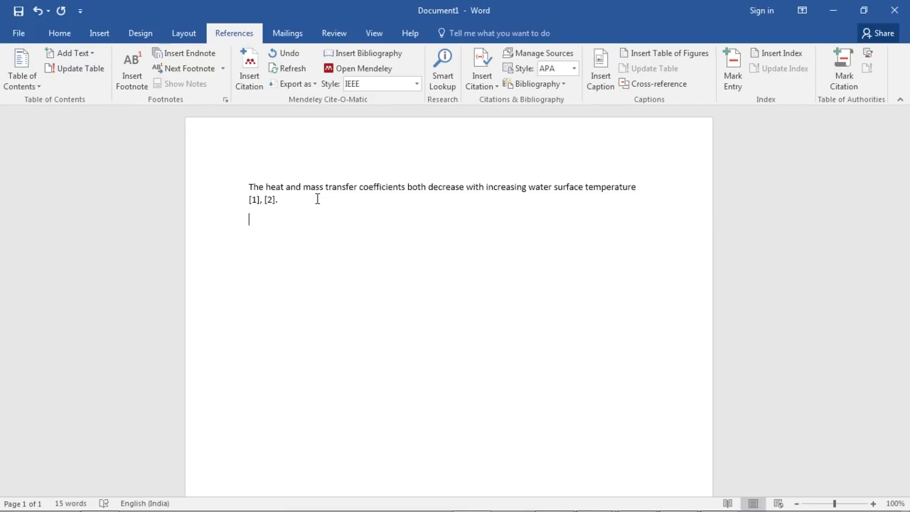
Insert the IEEE bibliography of both cited papers with a blank line above it.
{"action": "left_click", "coordinate": [374, 55]}
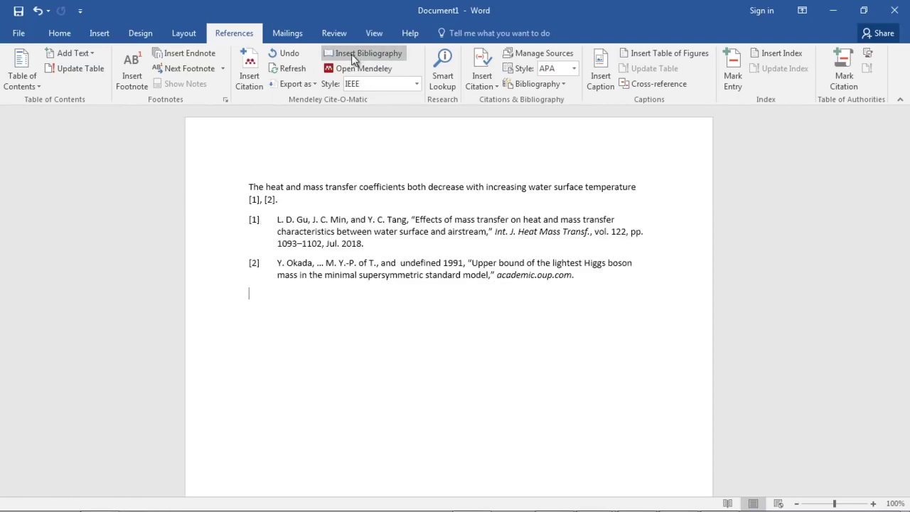
{"action": "key", "text": "Return"}
{"action": "key", "text": "Return"}
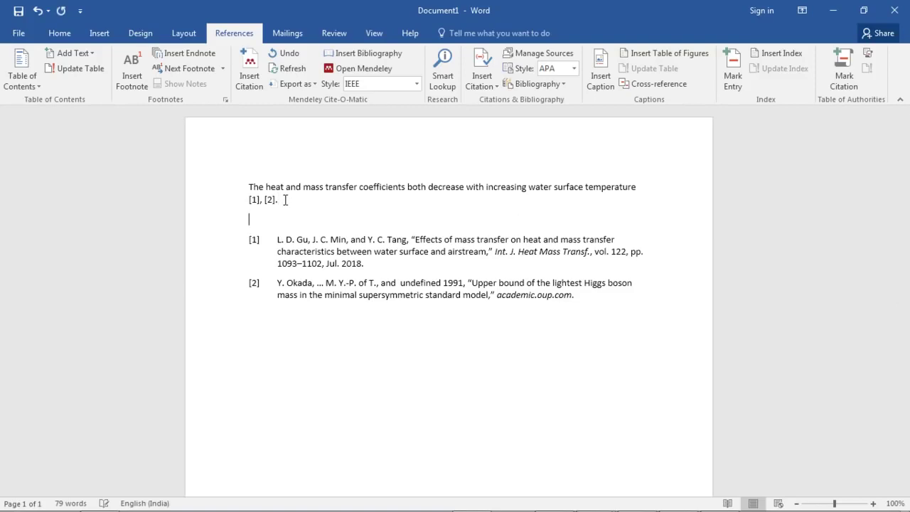